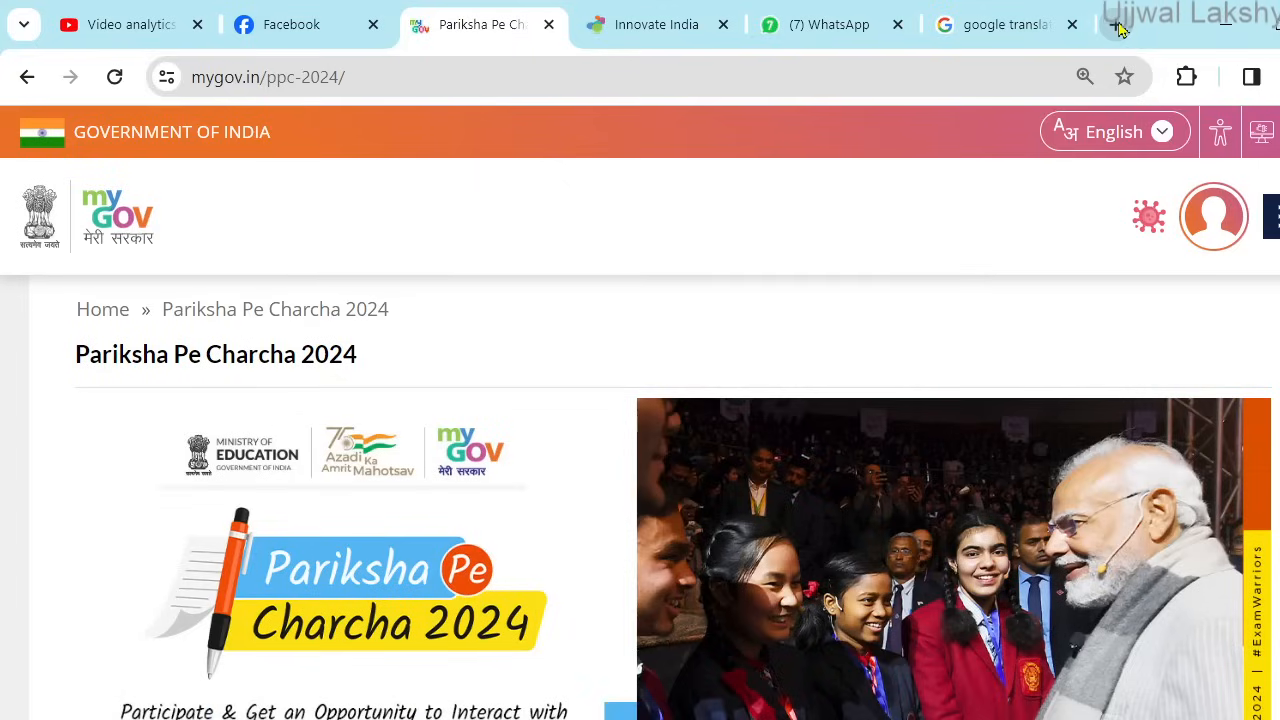
Search Google for 'ppc 2024' in a new tab and scroll through the results
key(ctrl+t)
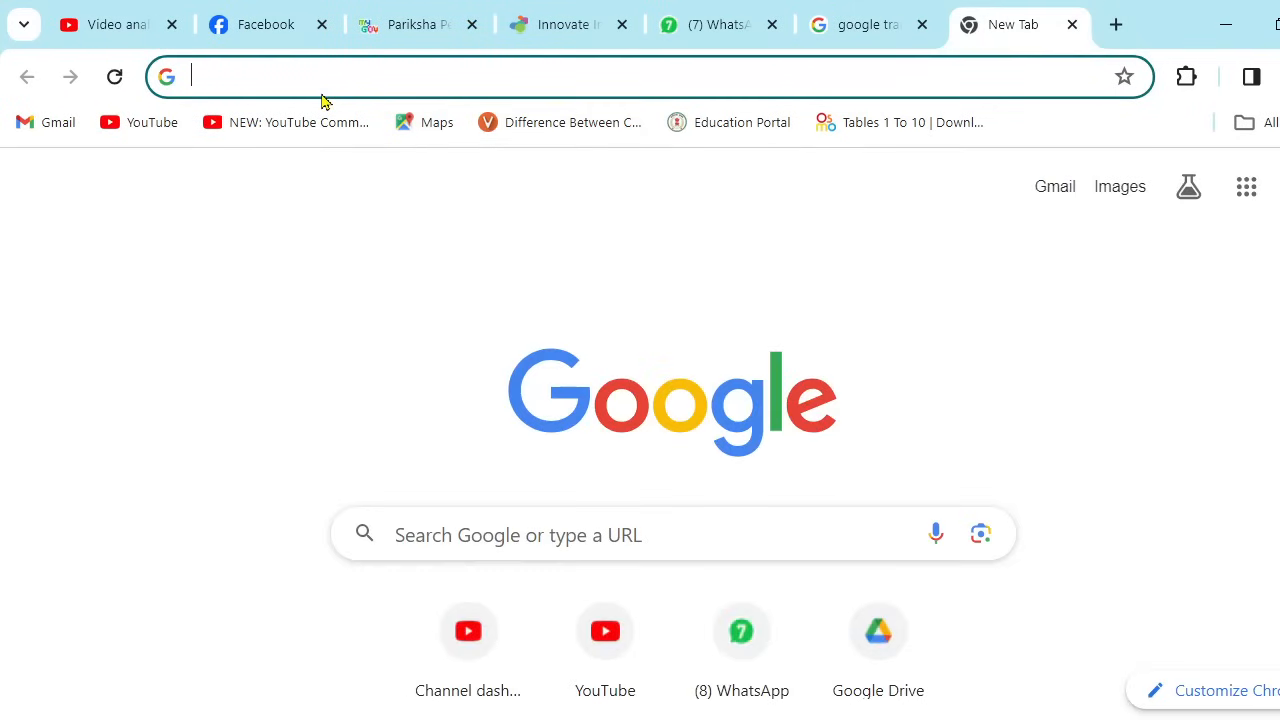
text(pp)
key(Return)
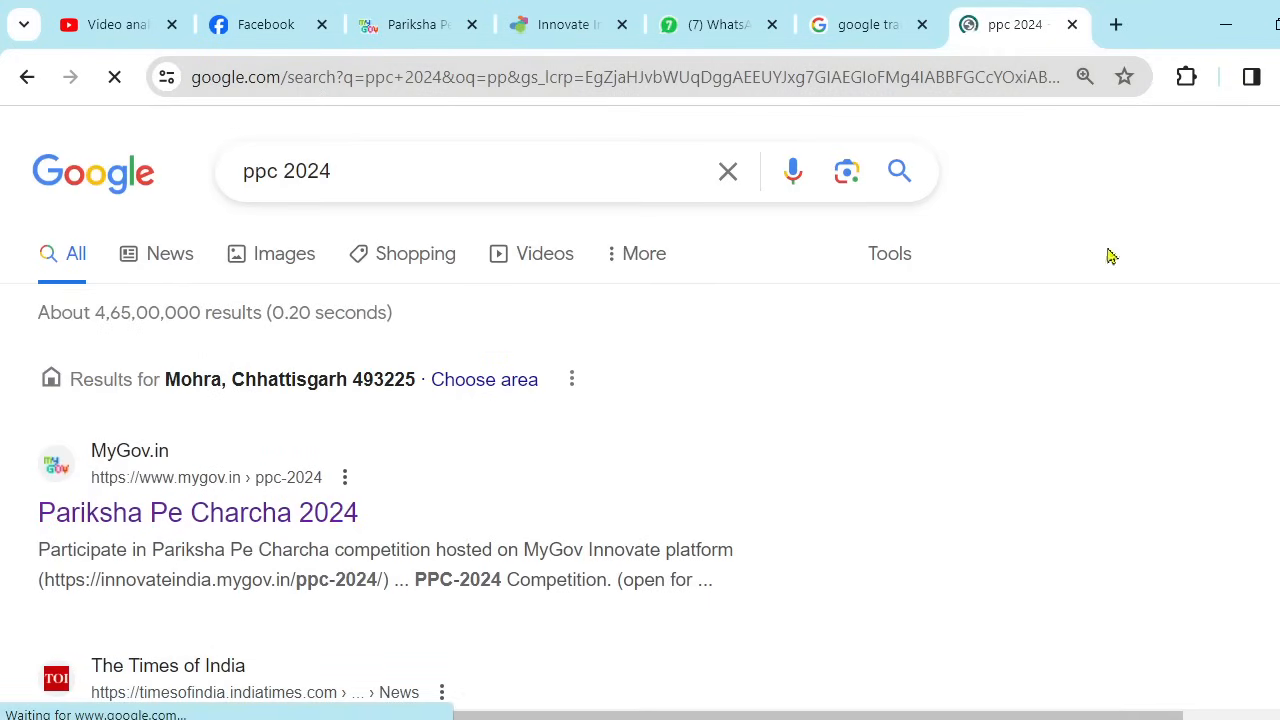
scroll(565, 420, down, 1)
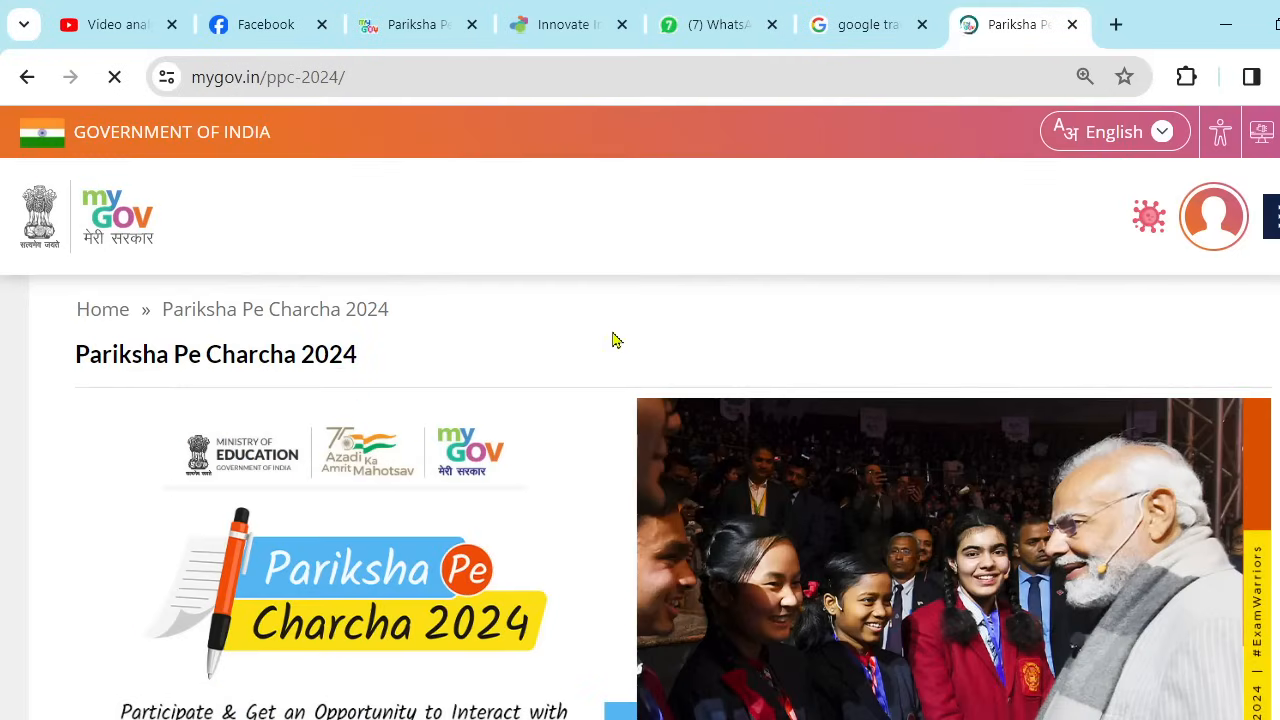
Scroll to the PPC-2024 competition section and follow Participate Now to the Login with OTP box
scroll(614, 340, down, 8)
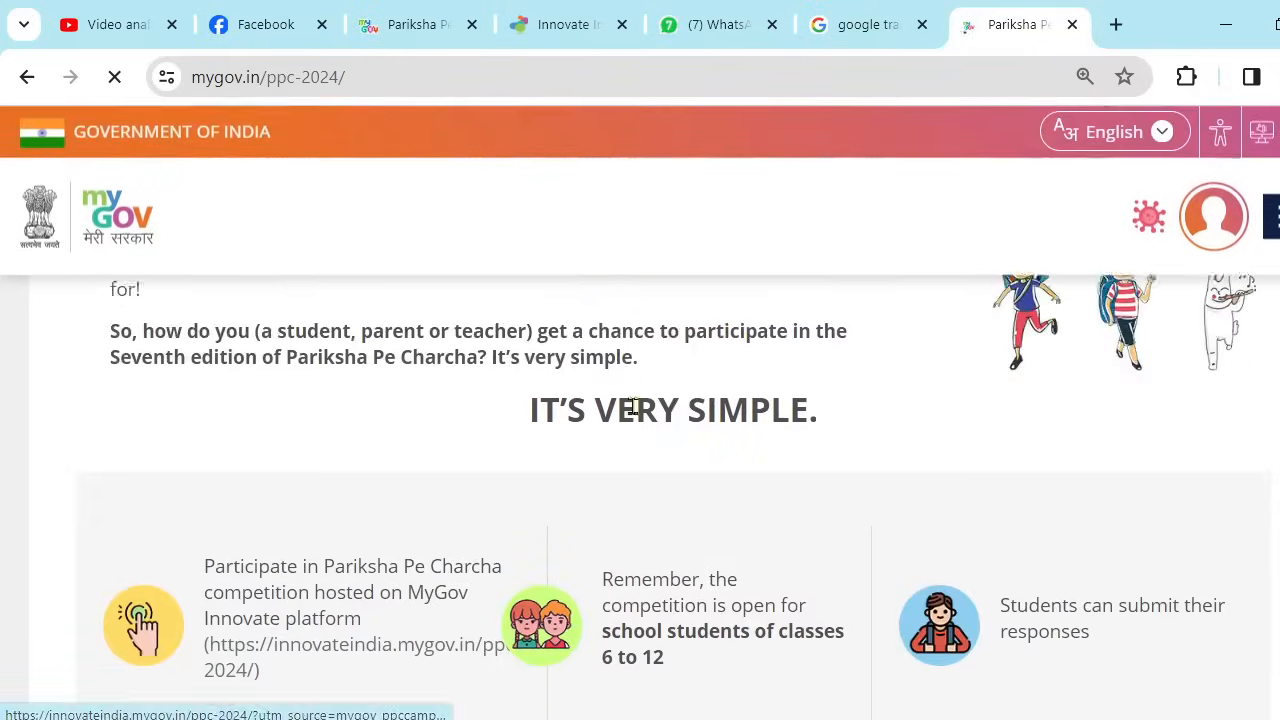
scroll(633, 408, down, 9)
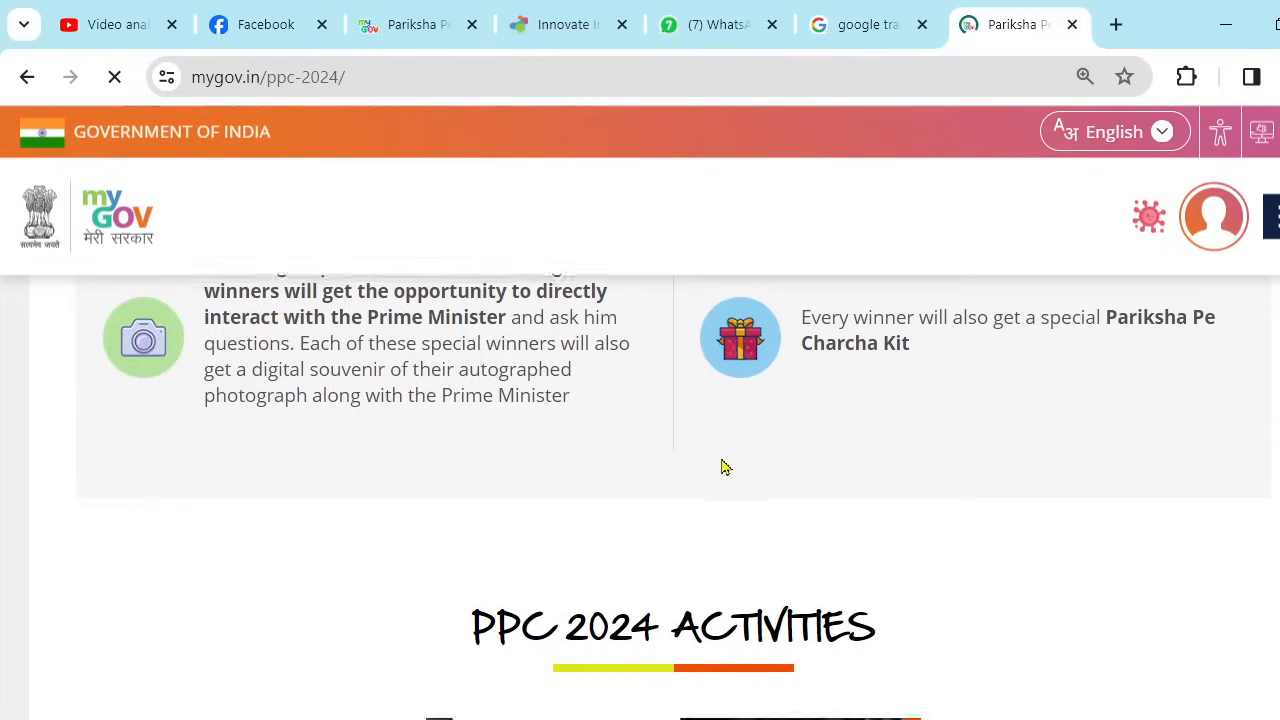
scroll(725, 467, down, 7)
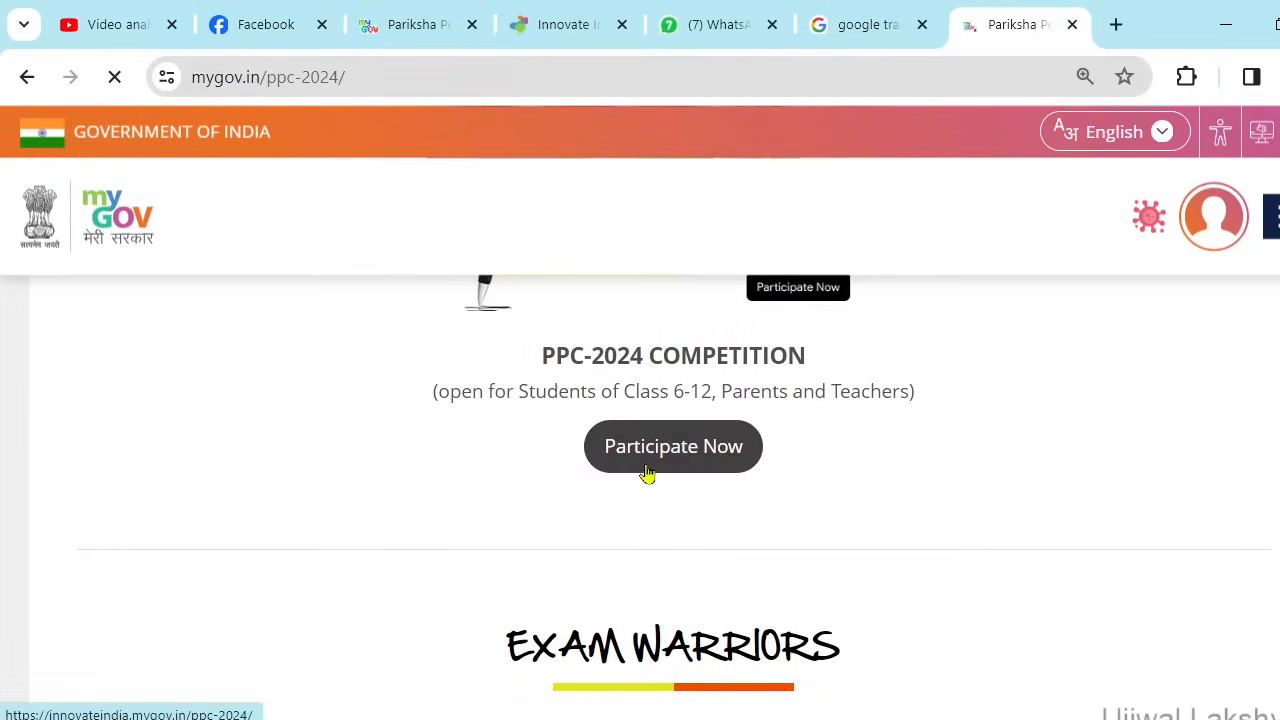
click(640, 470)
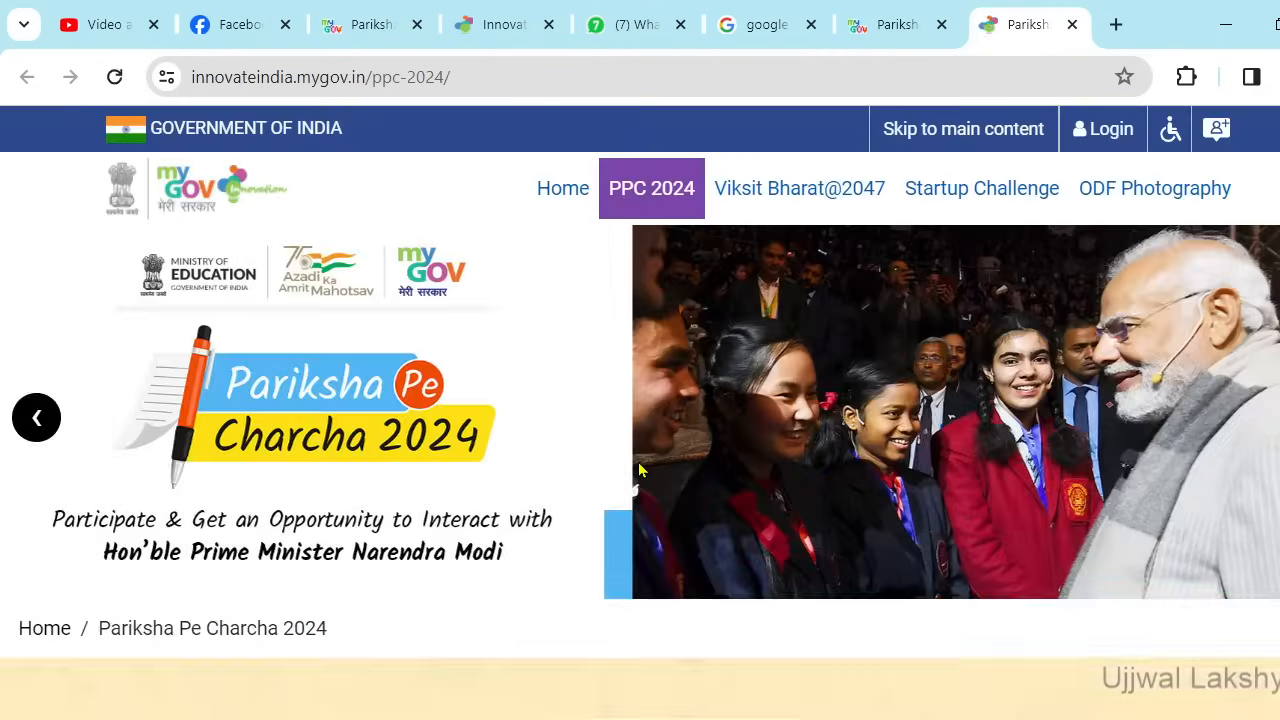
scroll(640, 470, down, 5)
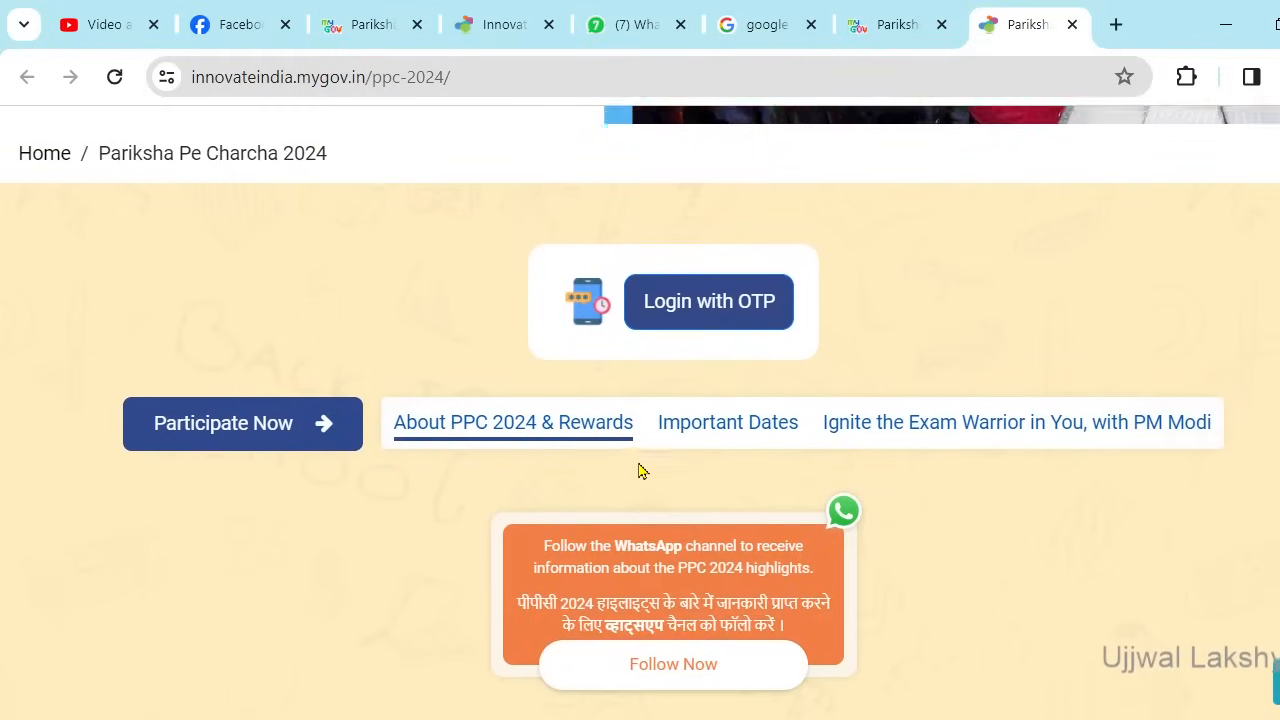
On the OTP login page, fill in the user's full name and mobile number, then request the OTP
click(664, 308)
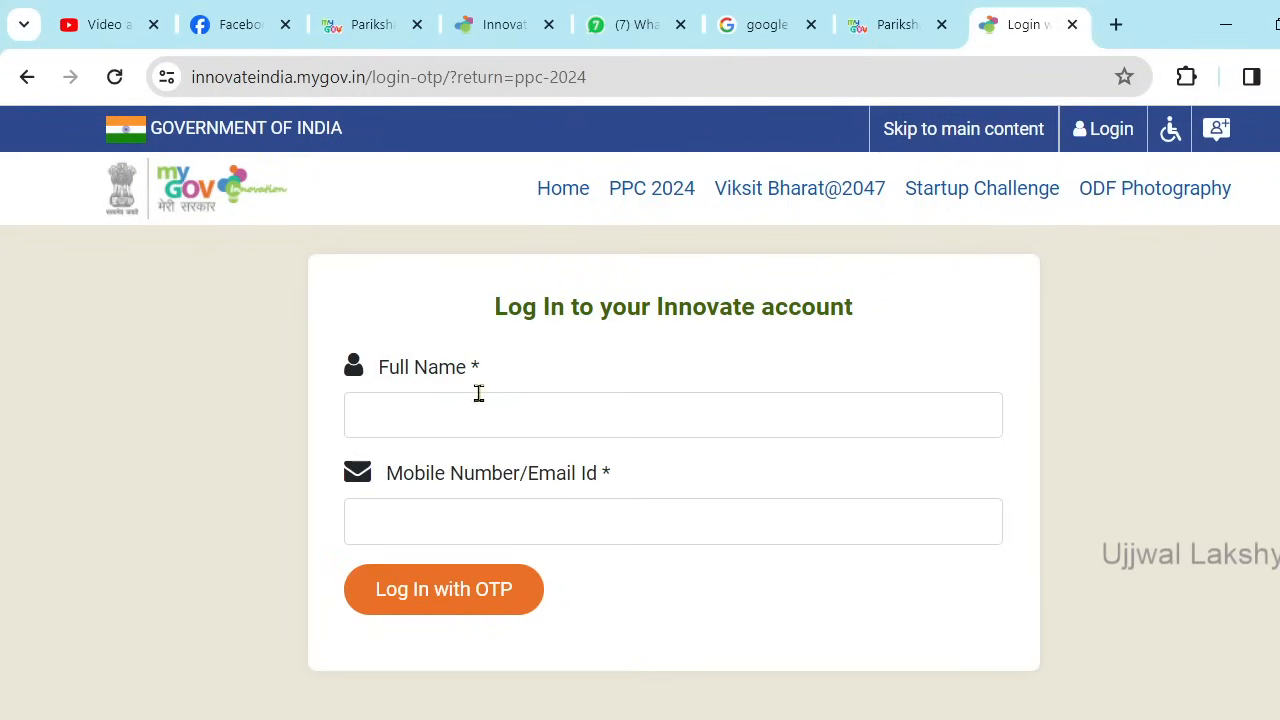
click(453, 408)
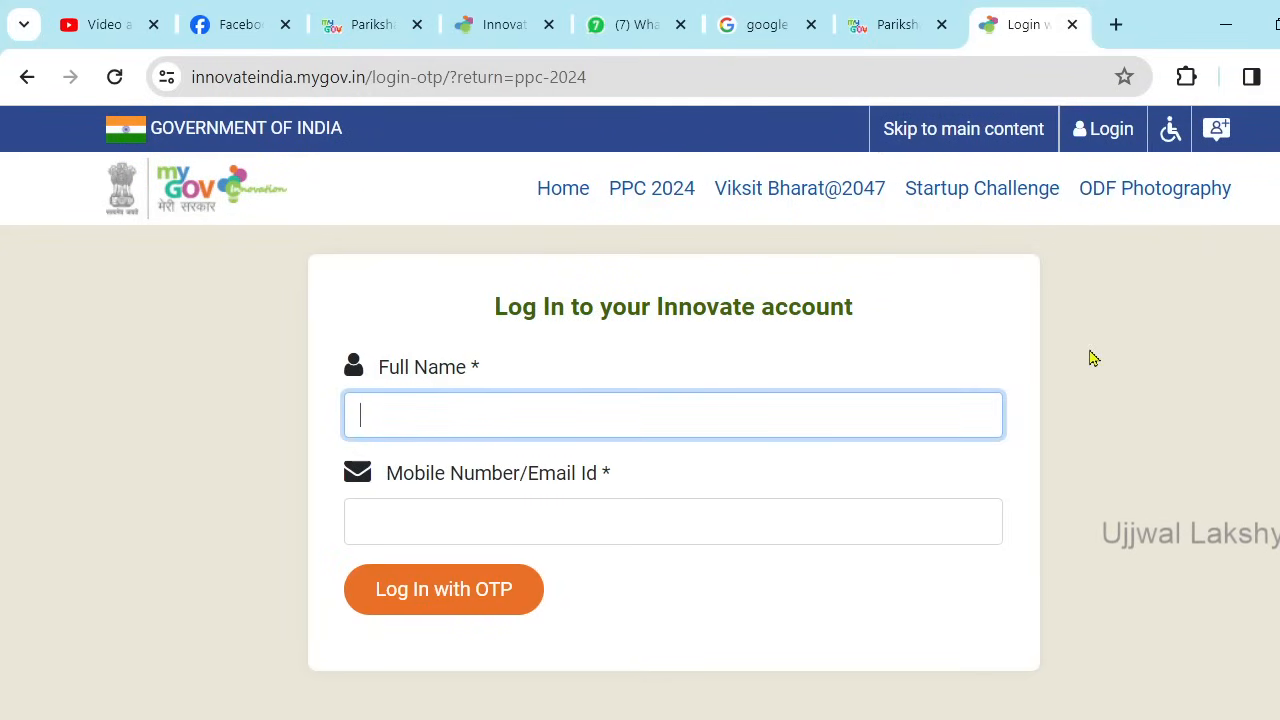
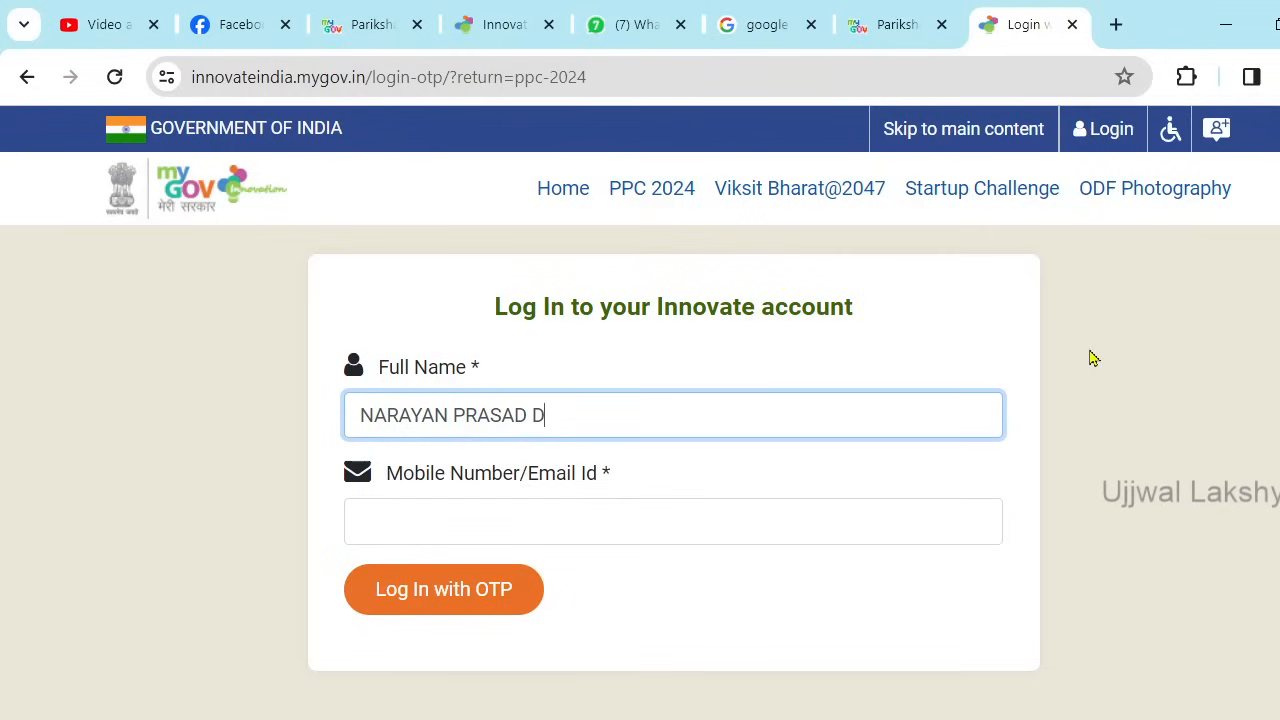
key(Tab)
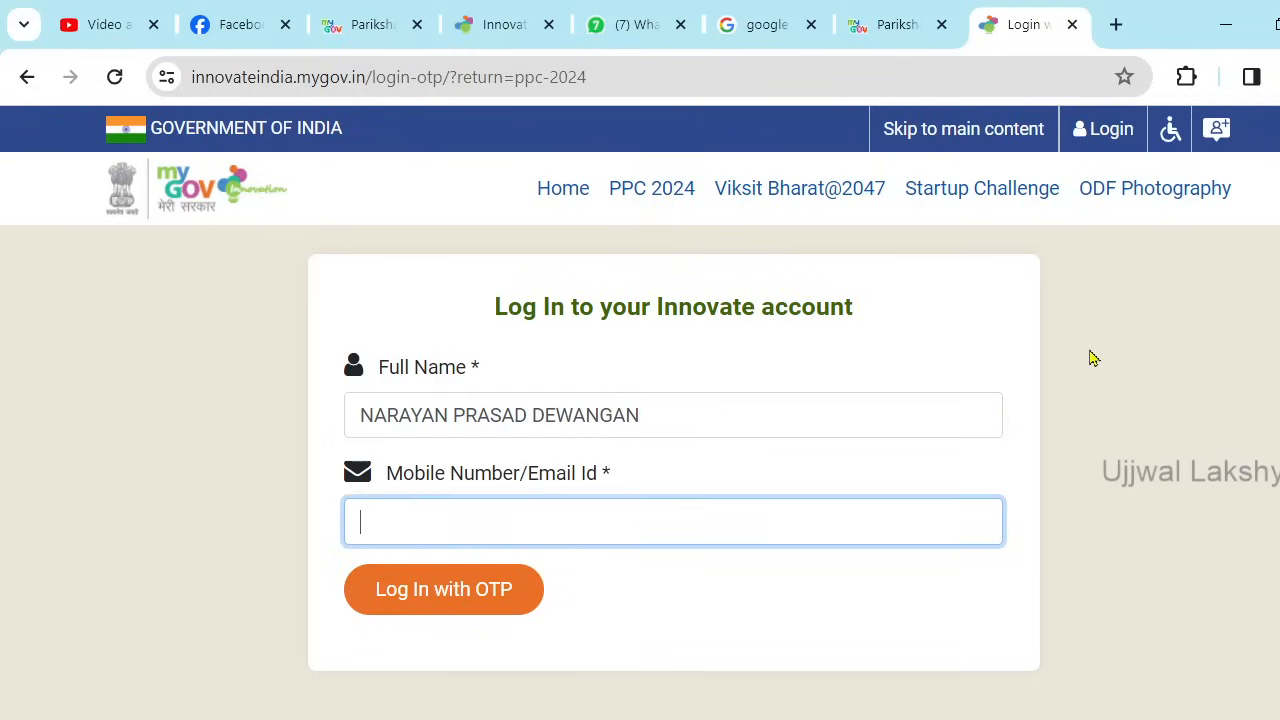
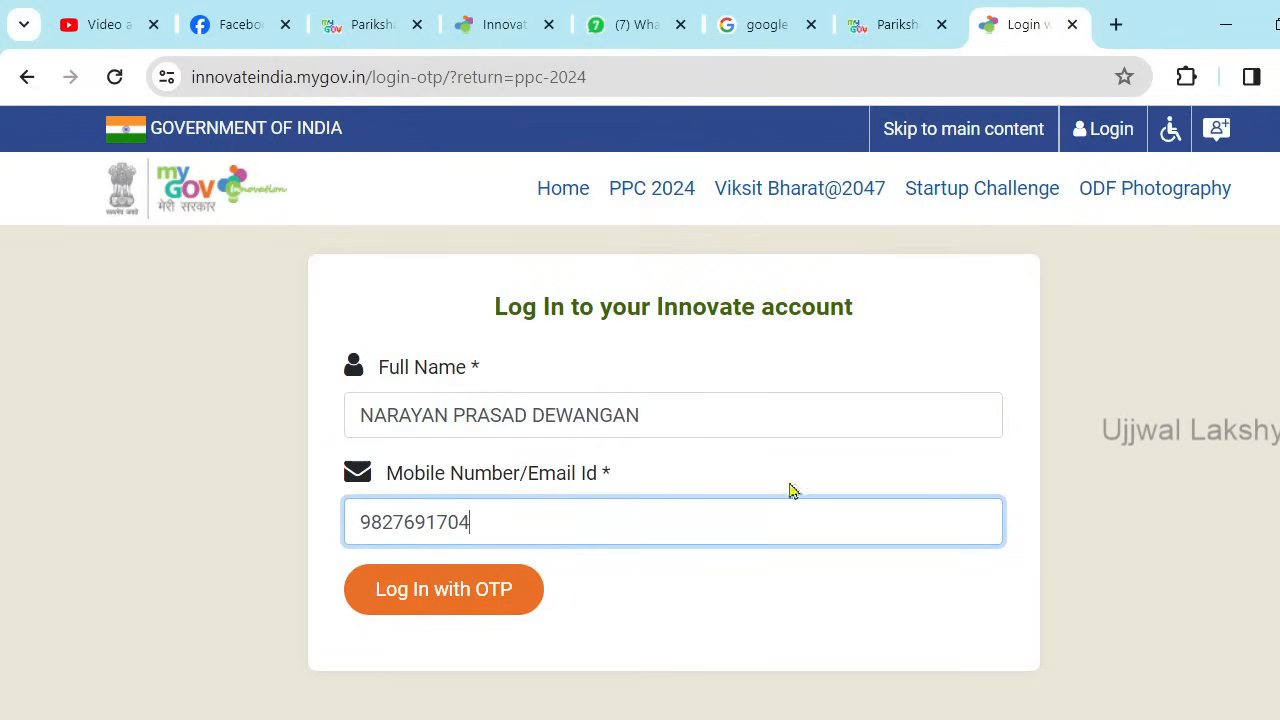
click(442, 605)
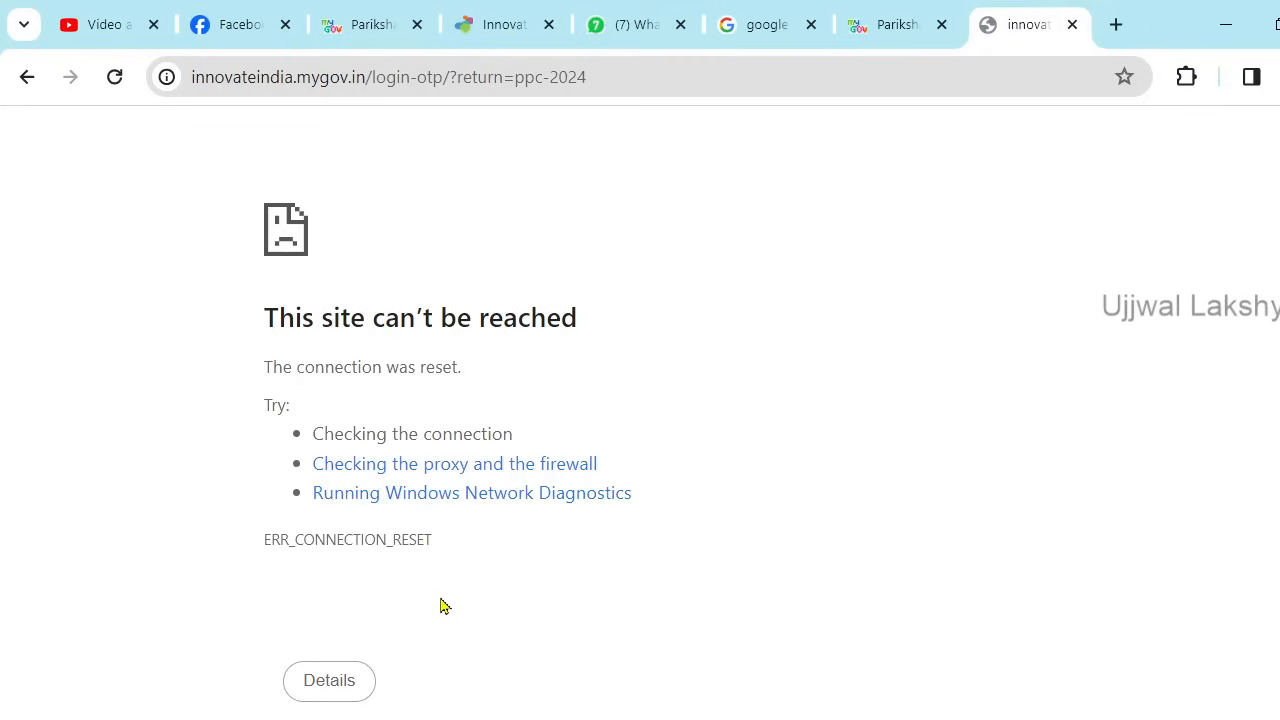
Reload the failed login page and confirm the form resubmission so the OTP is sent
click(114, 80)
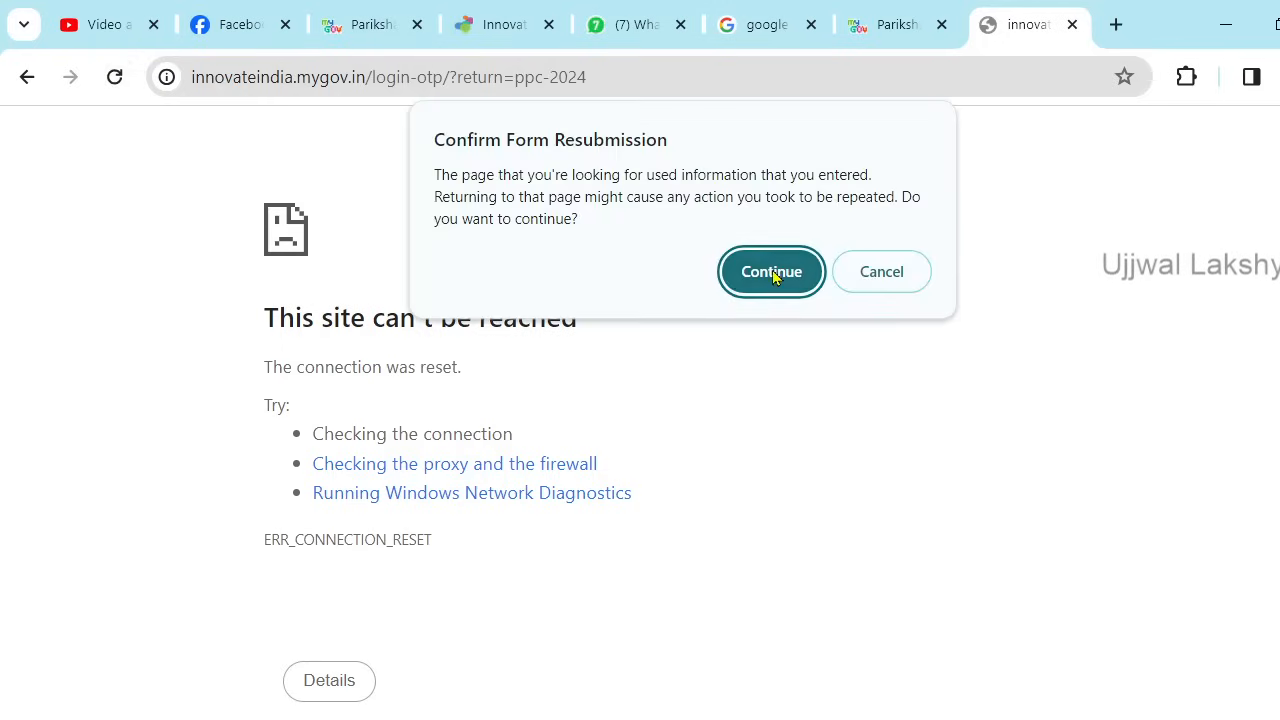
click(771, 274)
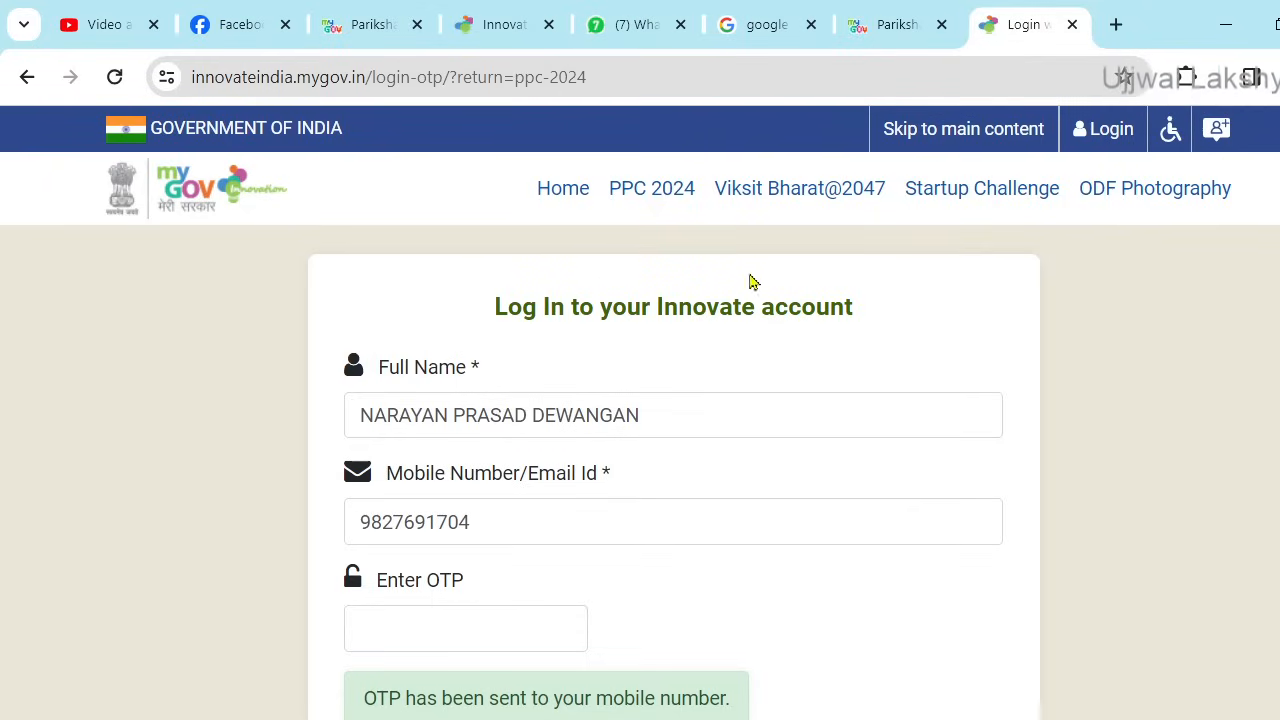
scroll(614, 377, down, 1)
Fill the received OTP code into the Enter OTP field
click(446, 519)
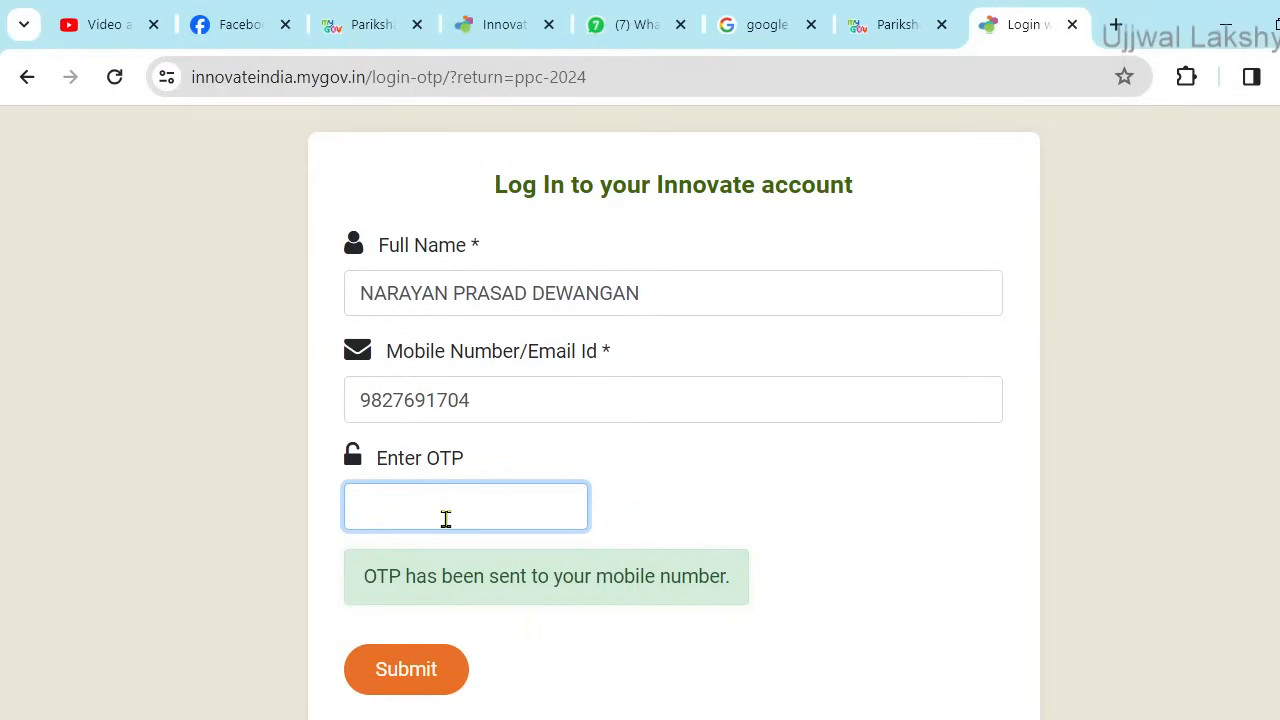
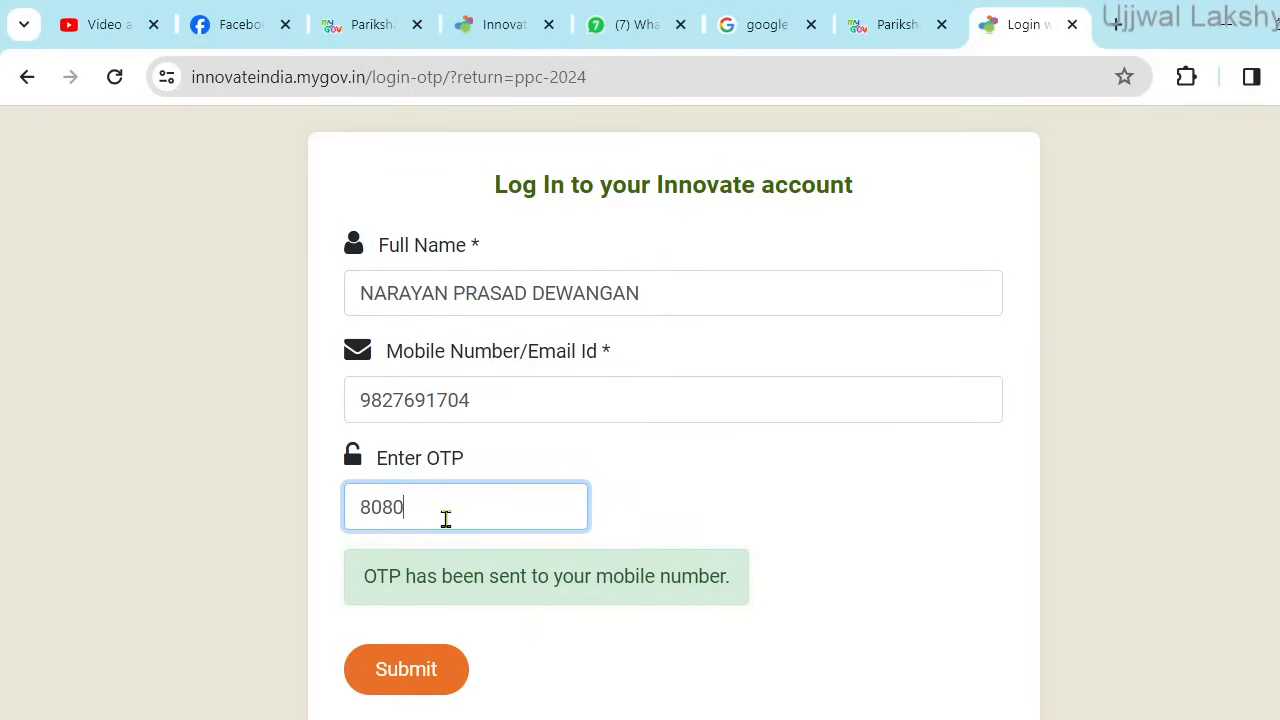
scroll(446, 578, down, 1)
click(427, 568)
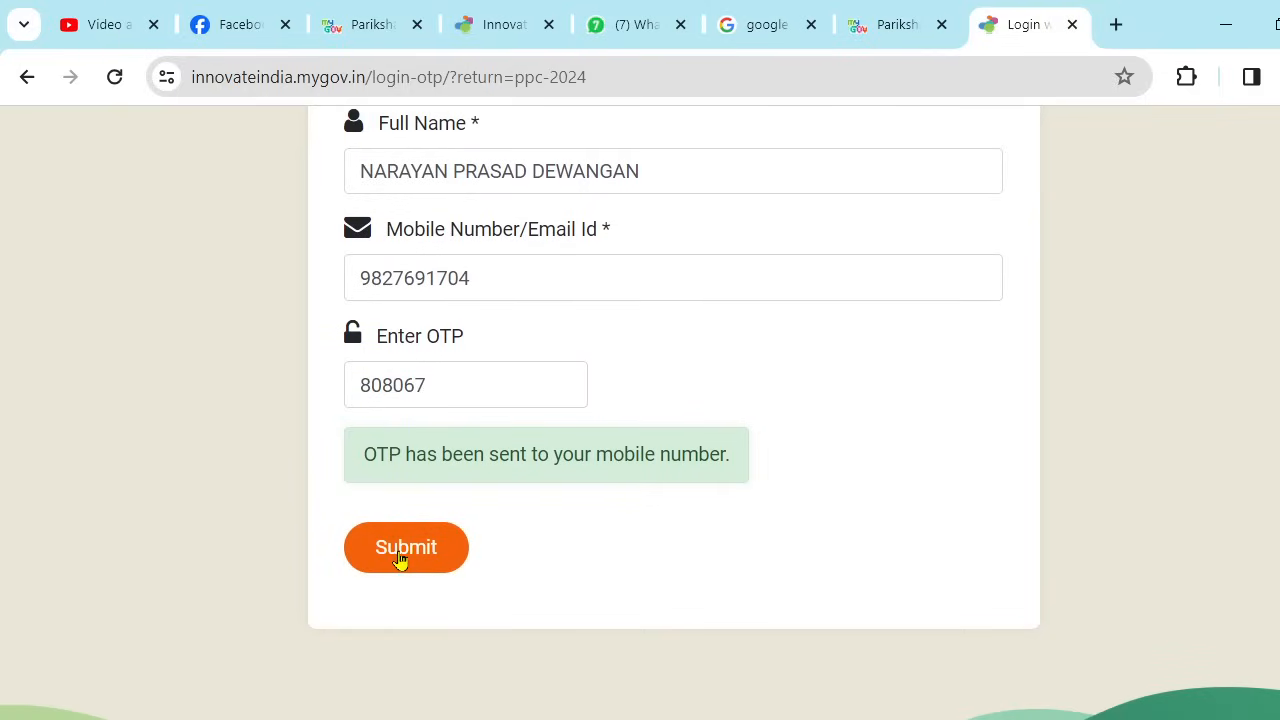
scroll(400, 561, up, 1)
scroll(400, 562, down, 1)
Submit the OTP to log in, then choose Submit under Teacher in Participate As
click(405, 559)
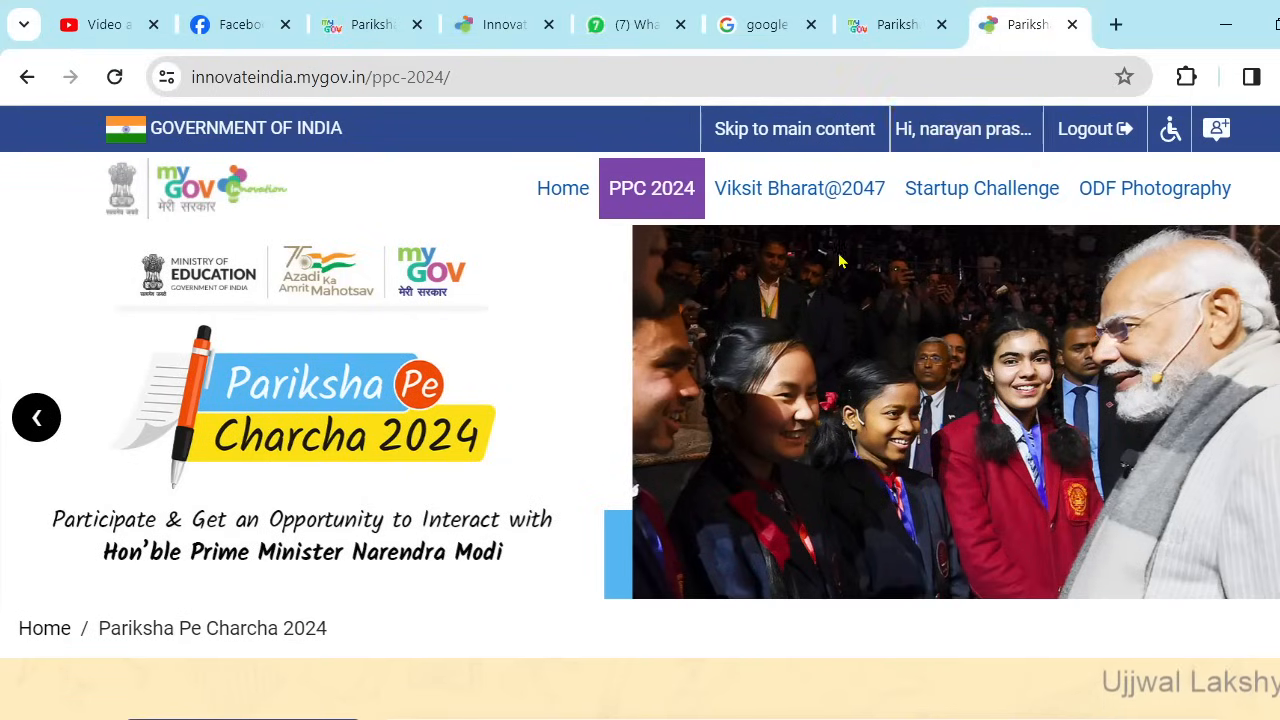
scroll(838, 299, down, 3)
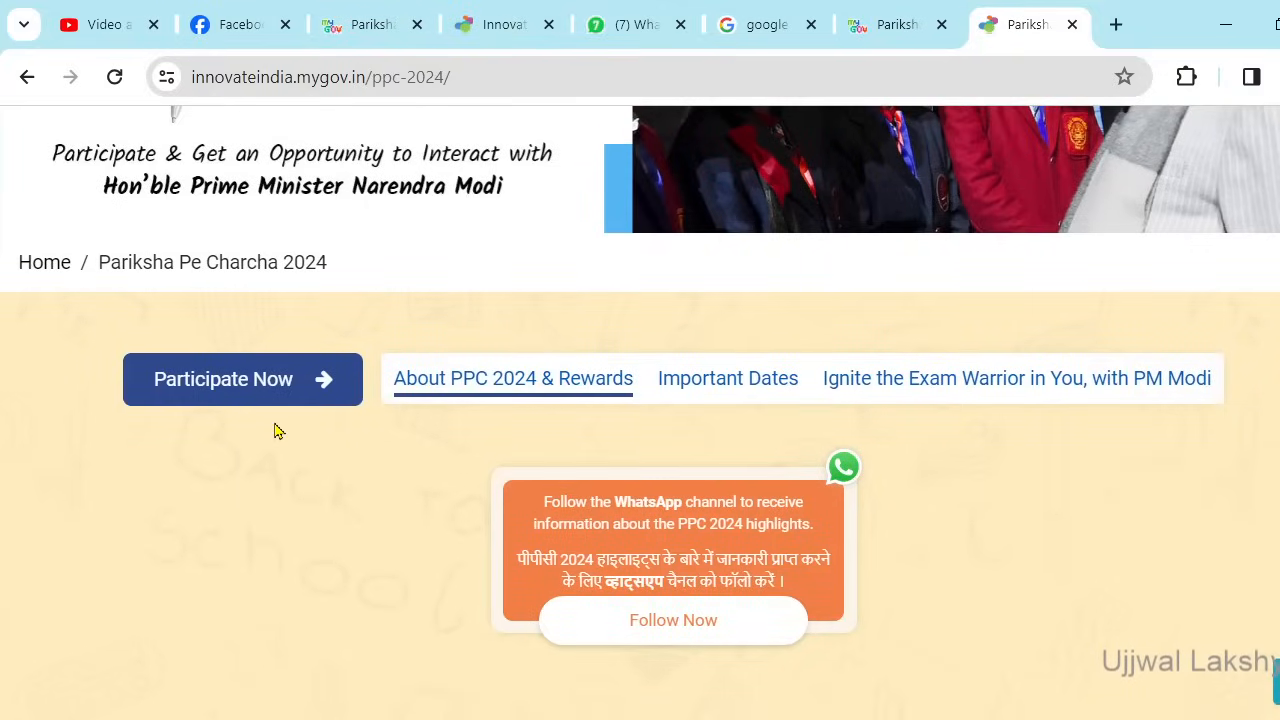
scroll(231, 403, down, 4)
scroll(229, 401, down, 5)
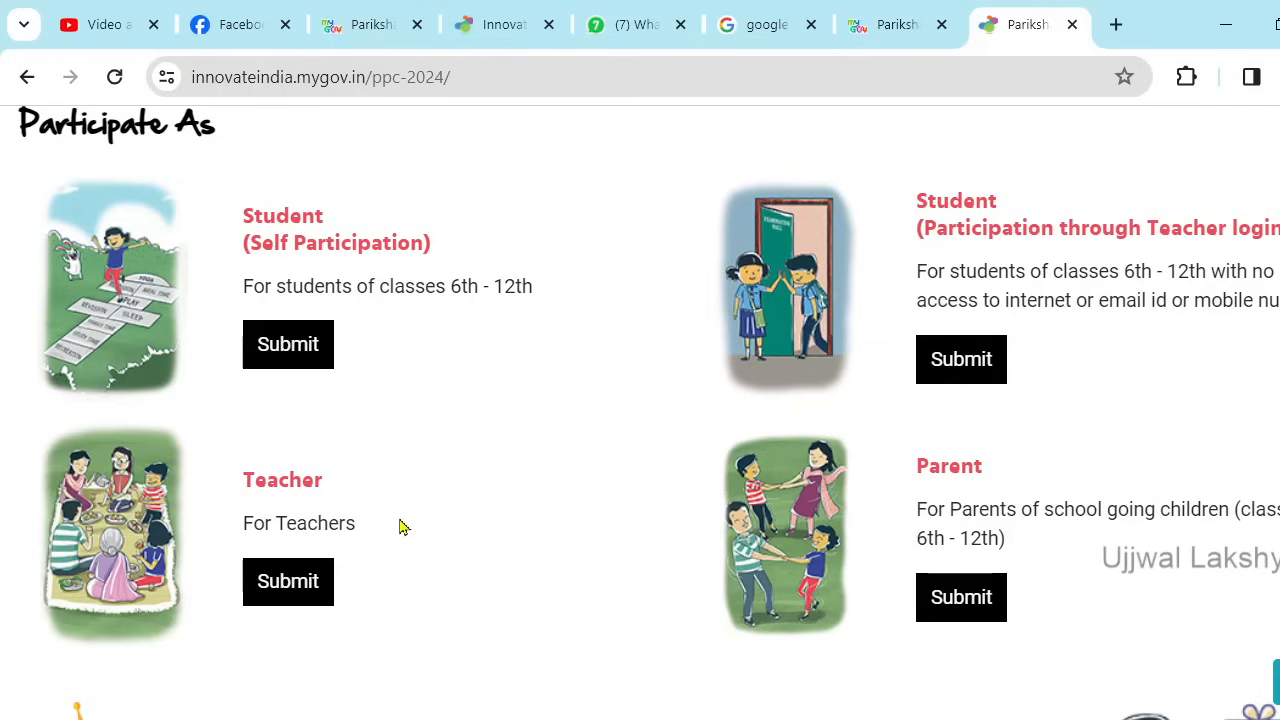
click(279, 597)
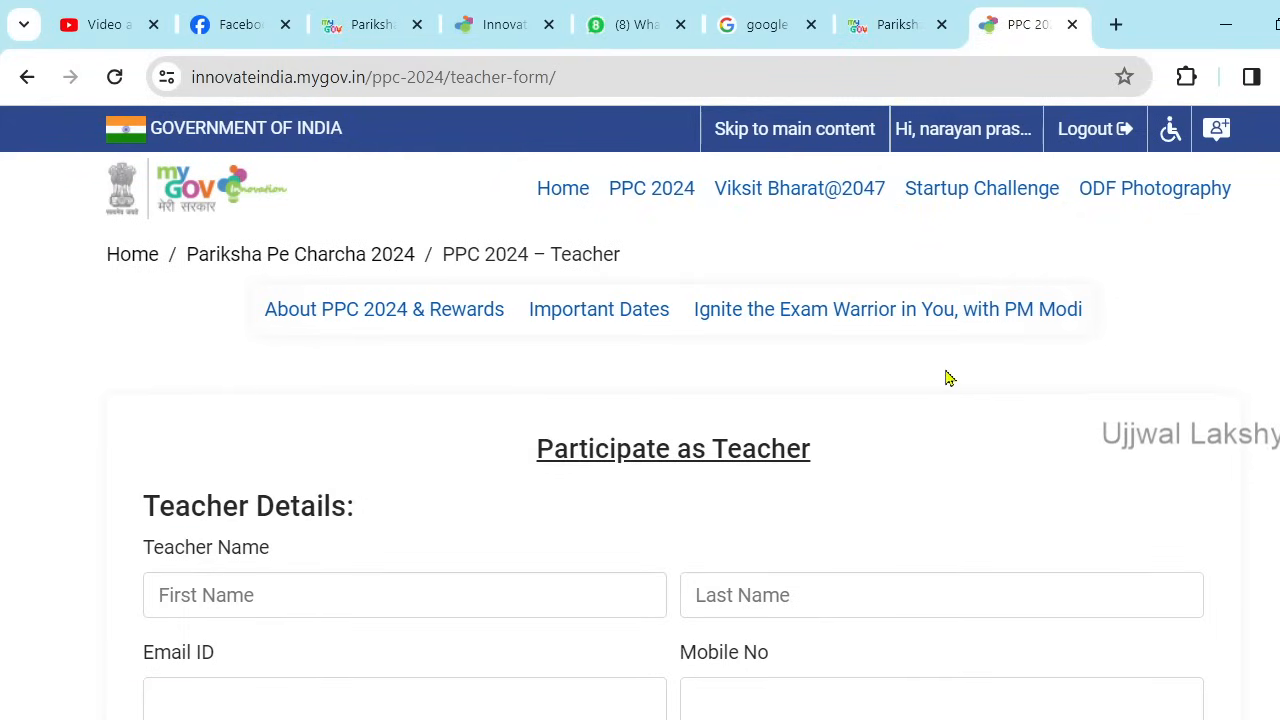
scroll(949, 378, down, 1)
scroll(949, 378, down, 1)
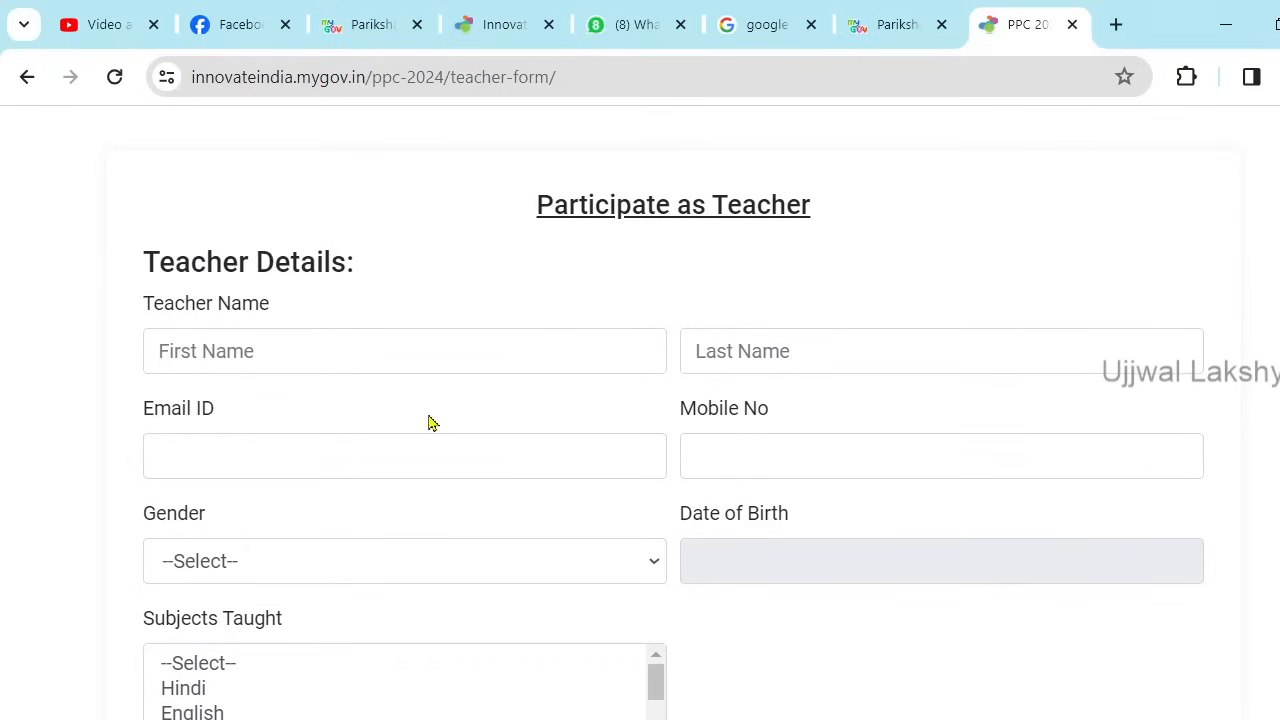
scroll(429, 423, down, 1)
scroll(345, 415, down, 1)
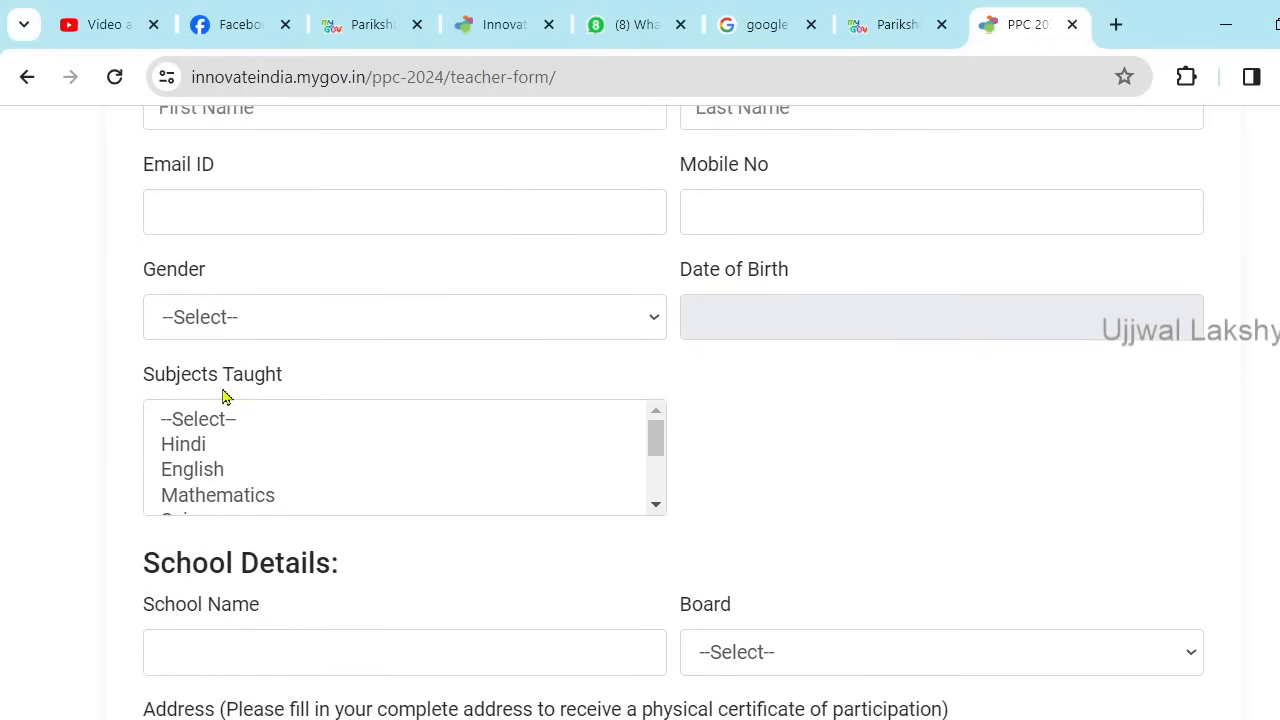
scroll(300, 430, down, 2)
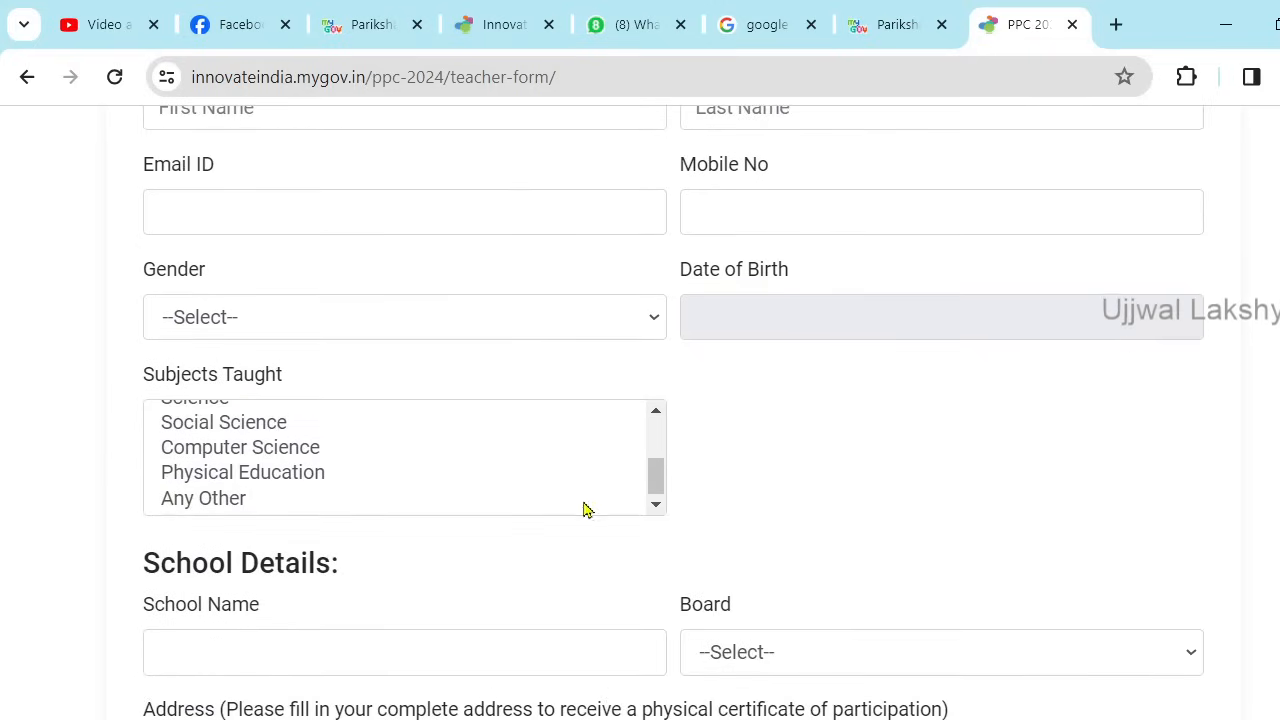
scroll(1000, 520, down, 2)
scroll(910, 562, down, 1)
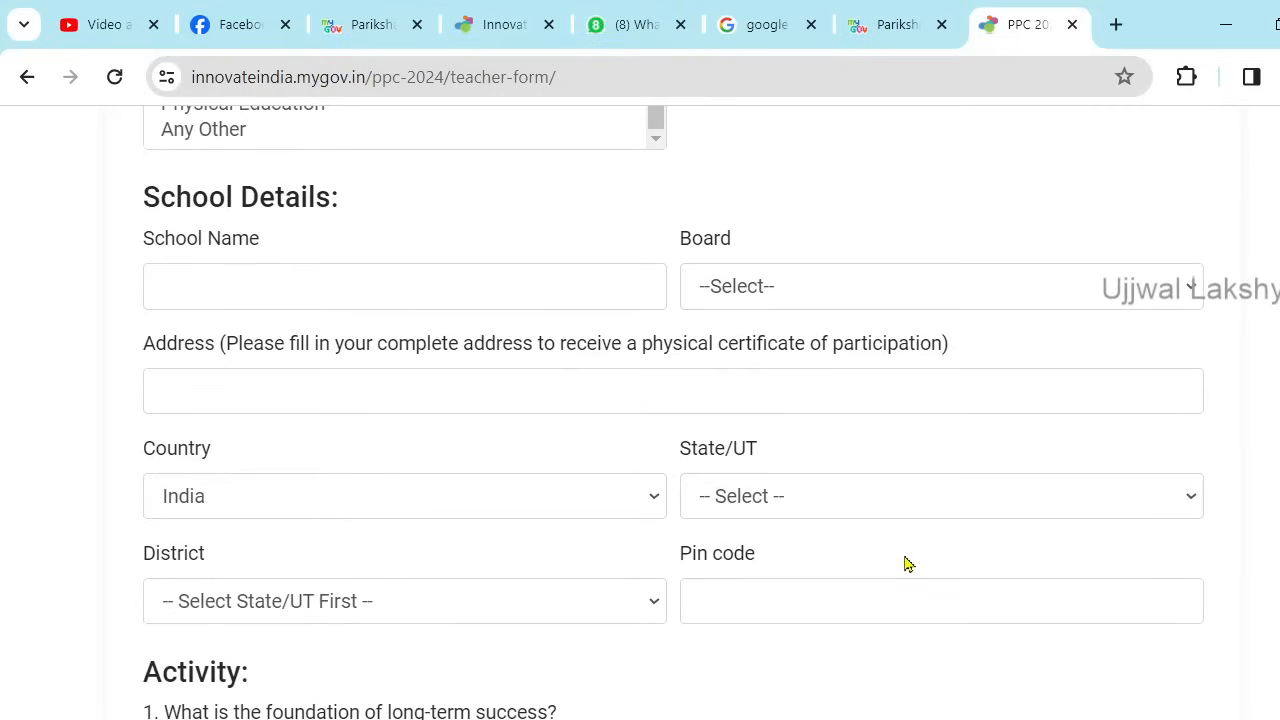
scroll(543, 620, up, 2)
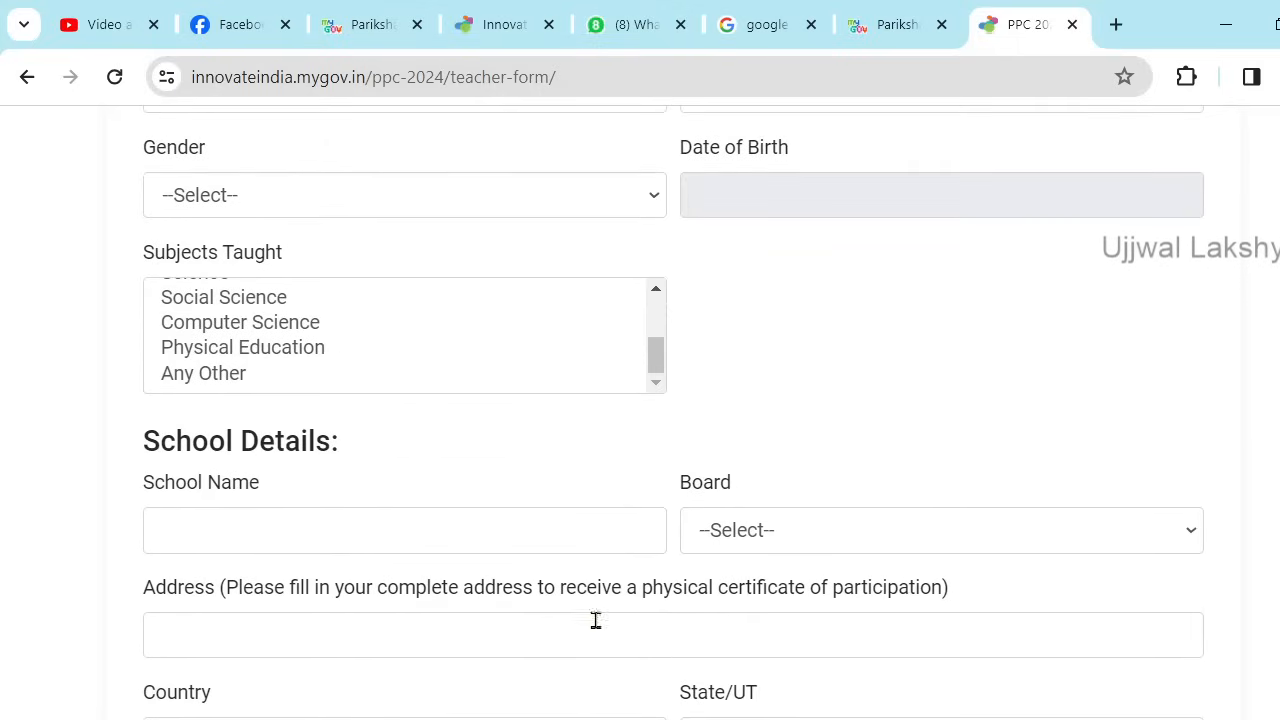
click(820, 718)
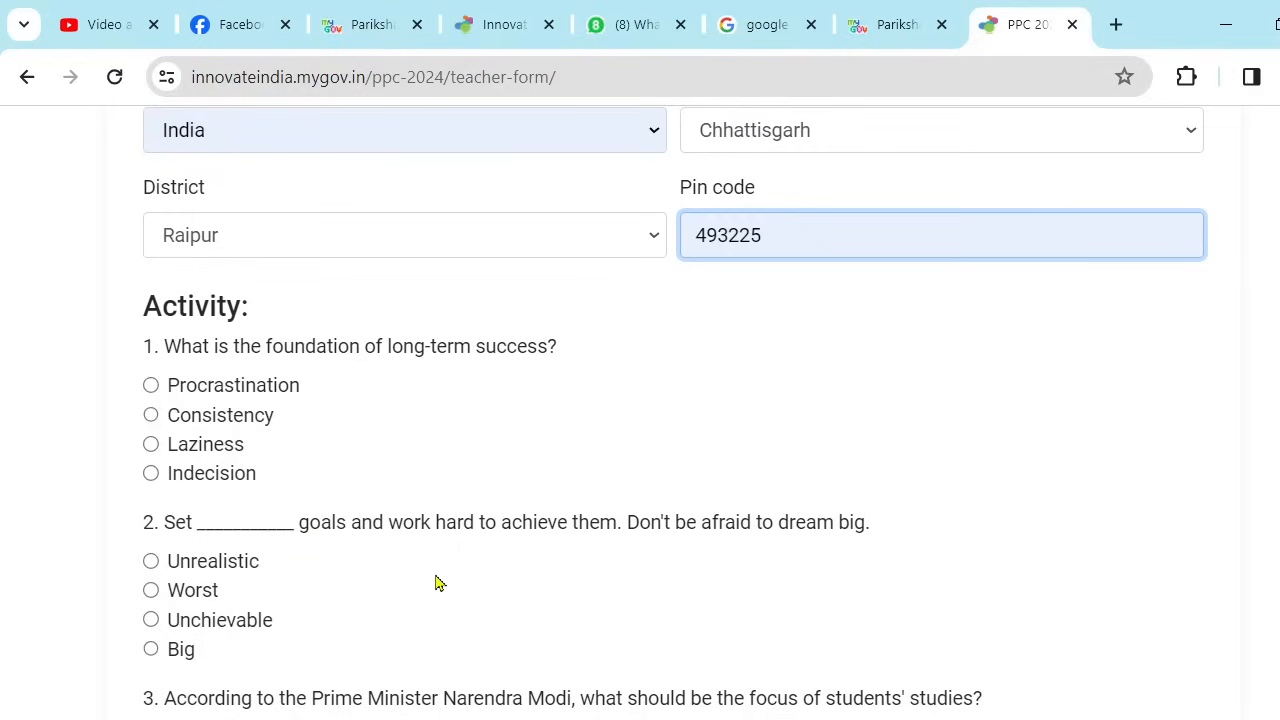
Translate the teacher form page into Hindi using the Google Translate extension
click(1188, 79)
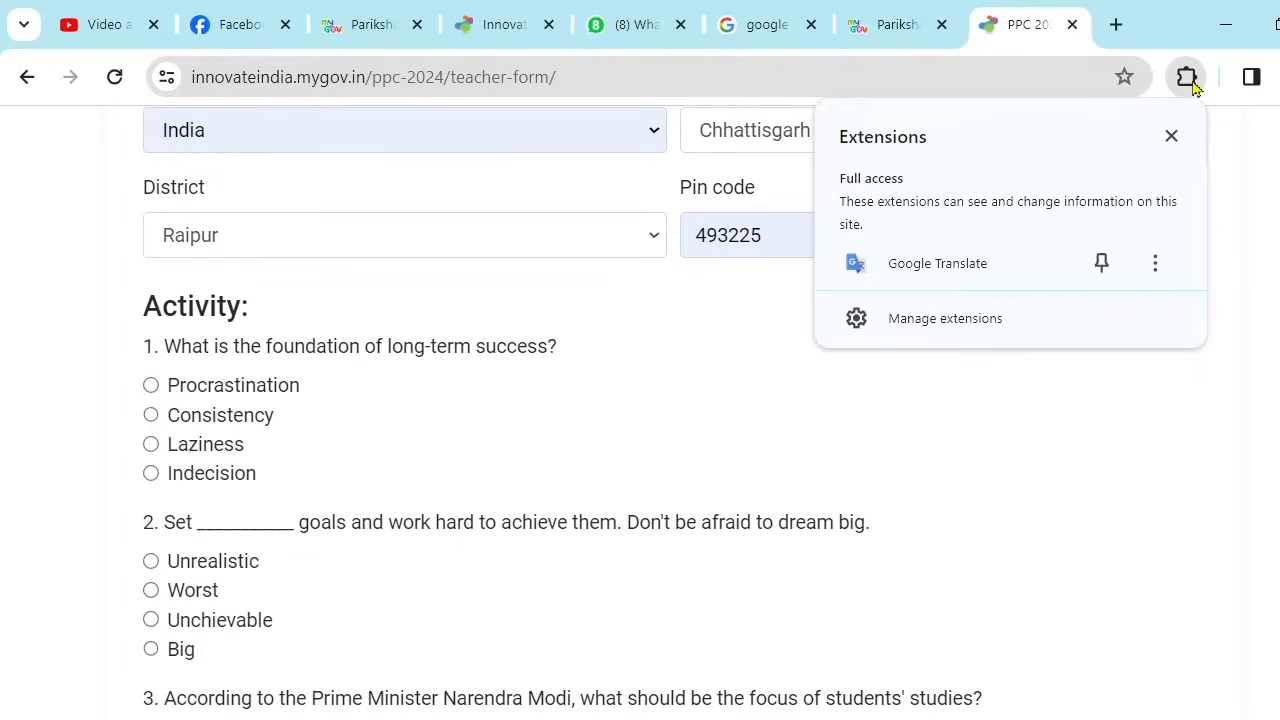
click(914, 262)
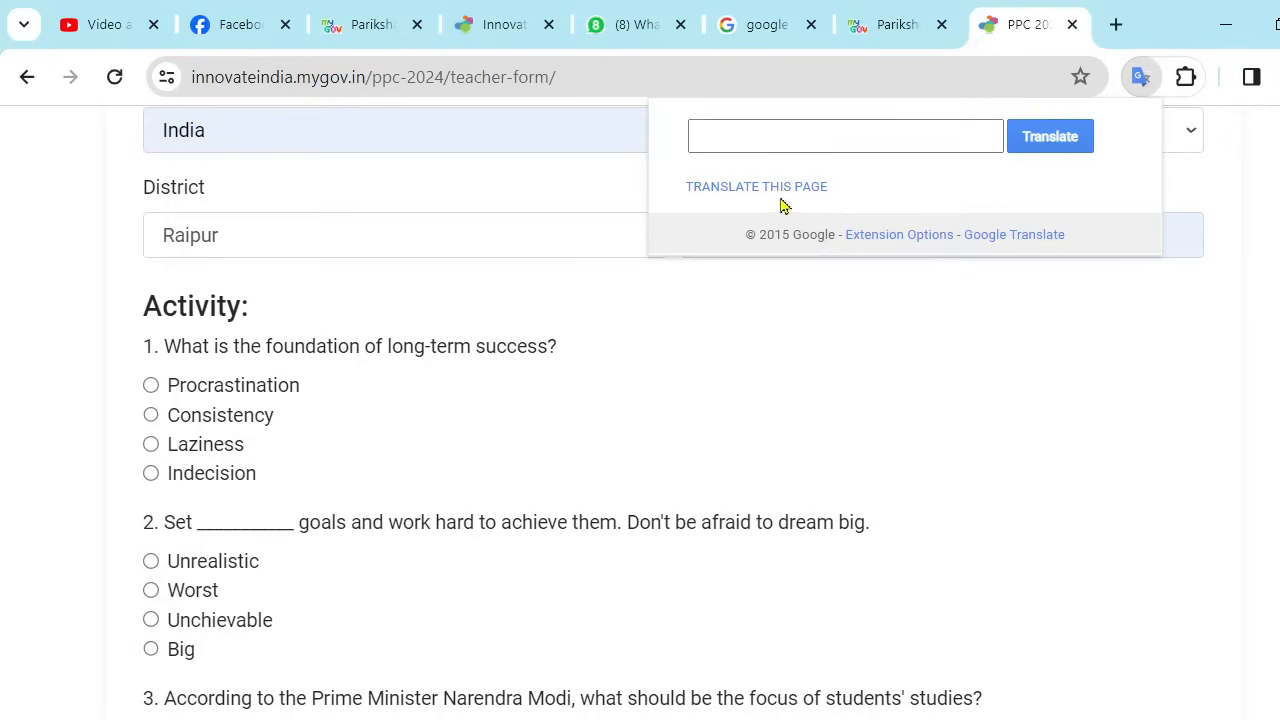
click(766, 194)
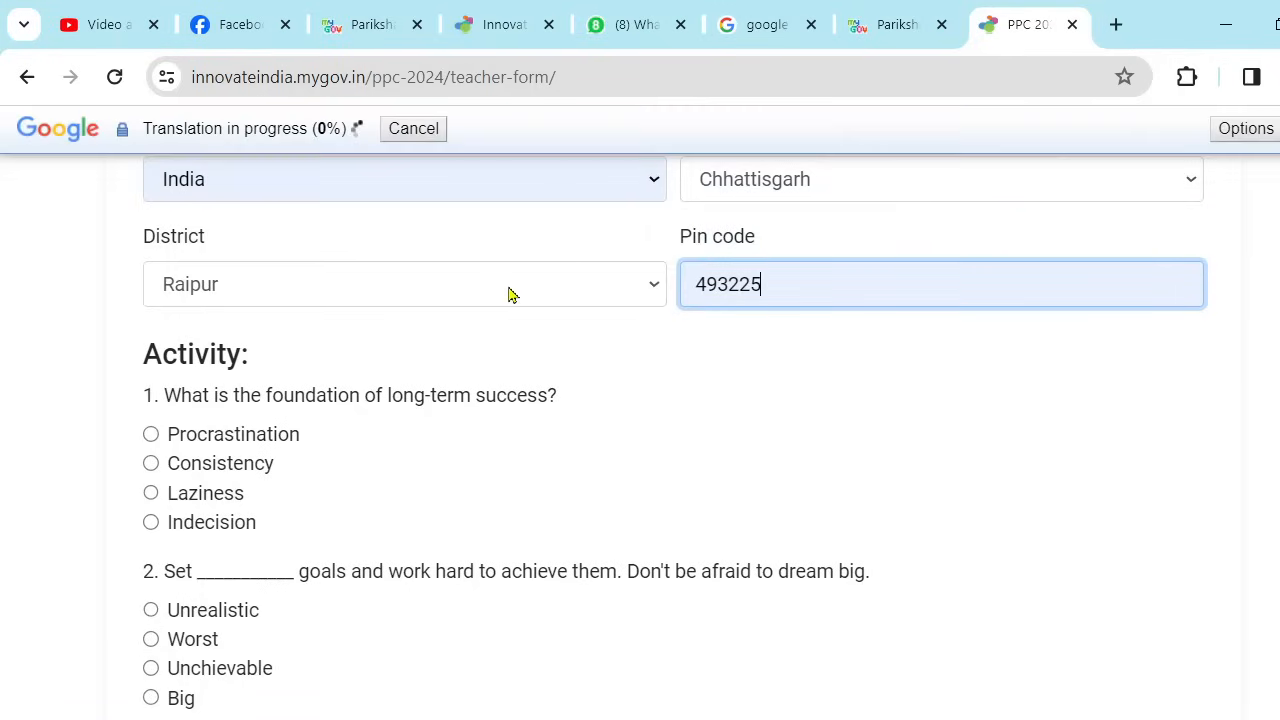
click(313, 131)
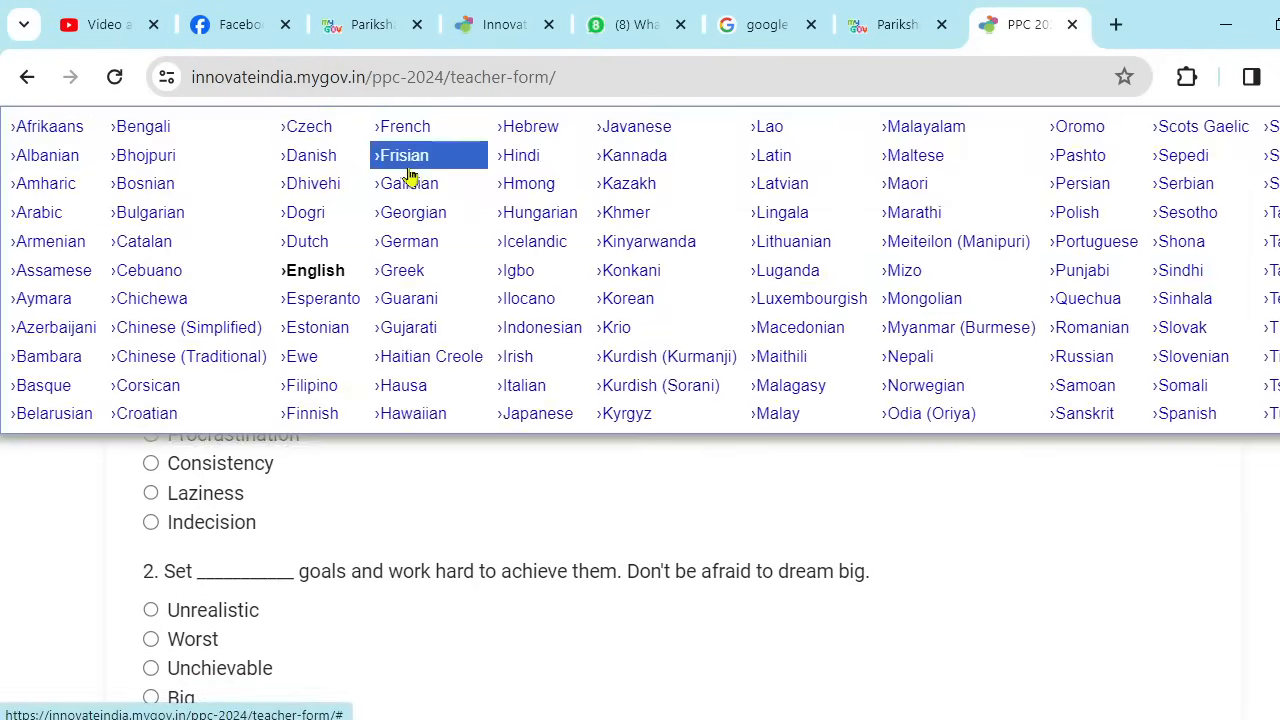
click(514, 162)
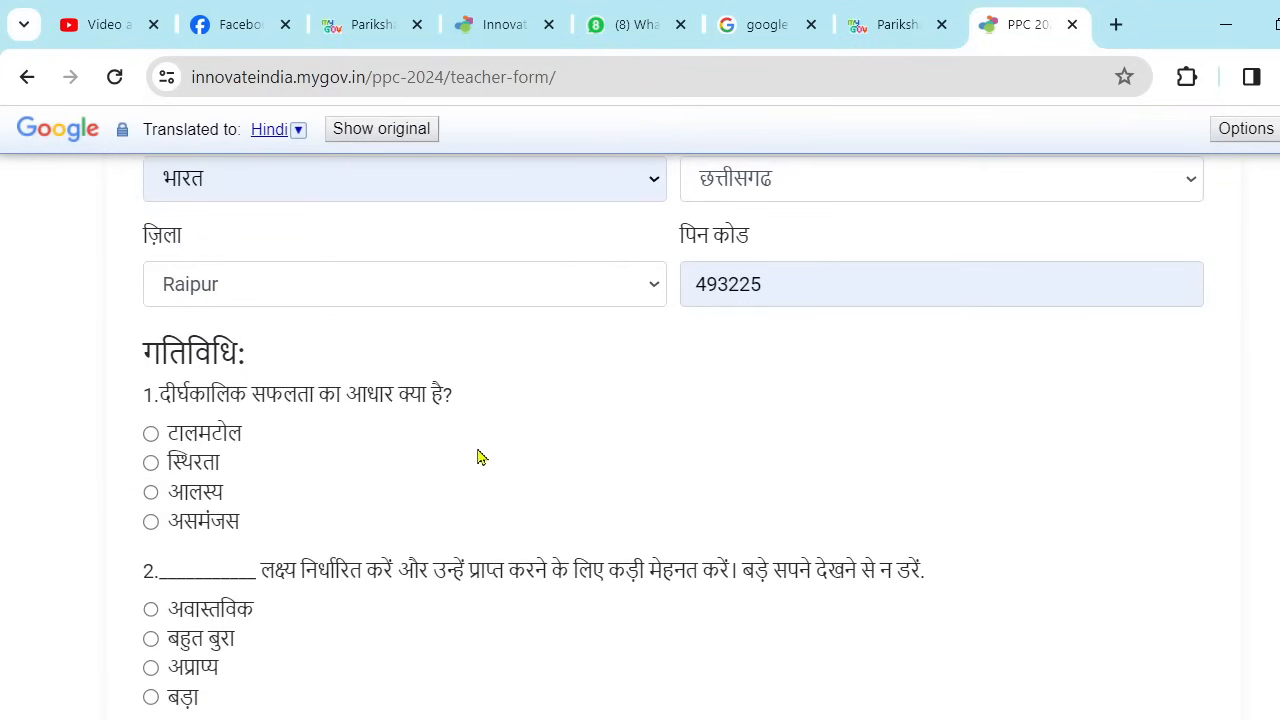
scroll(614, 443, down, 2)
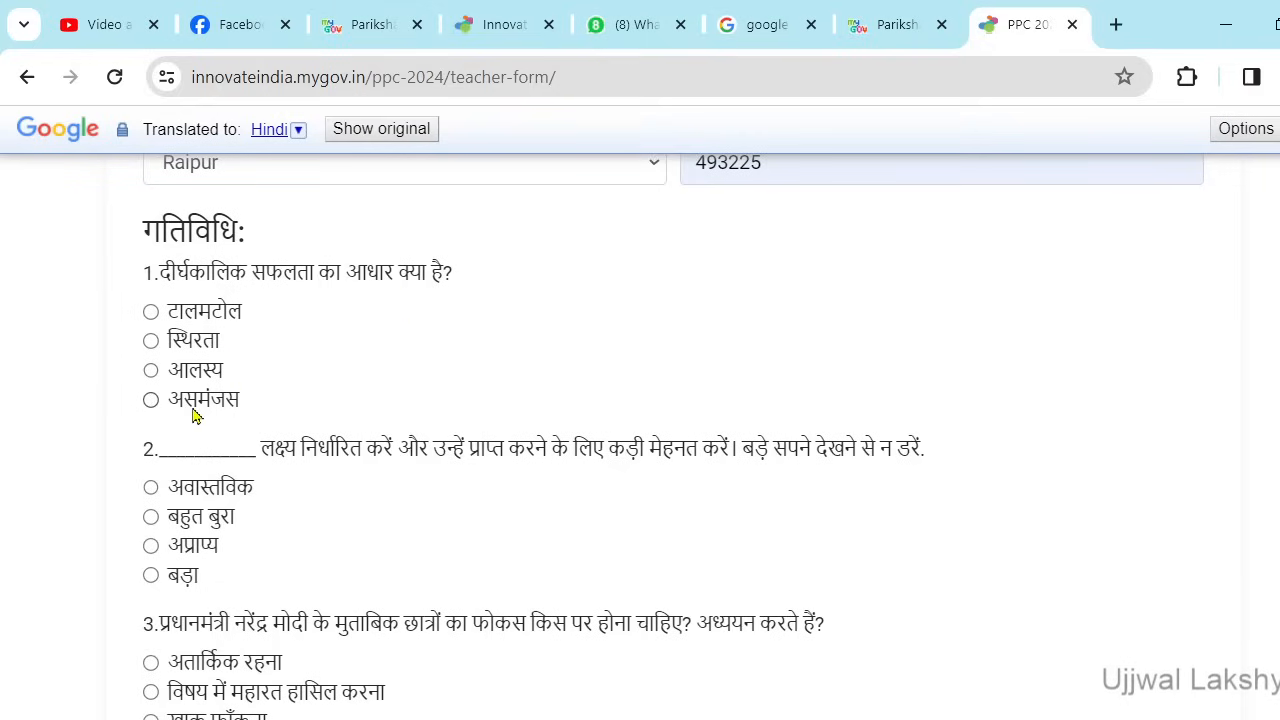
Mark स्थिरता for question 1, बड़ा for question 2, and विषय में महारत हासिल करना for question 3
mouse_move(190, 403)
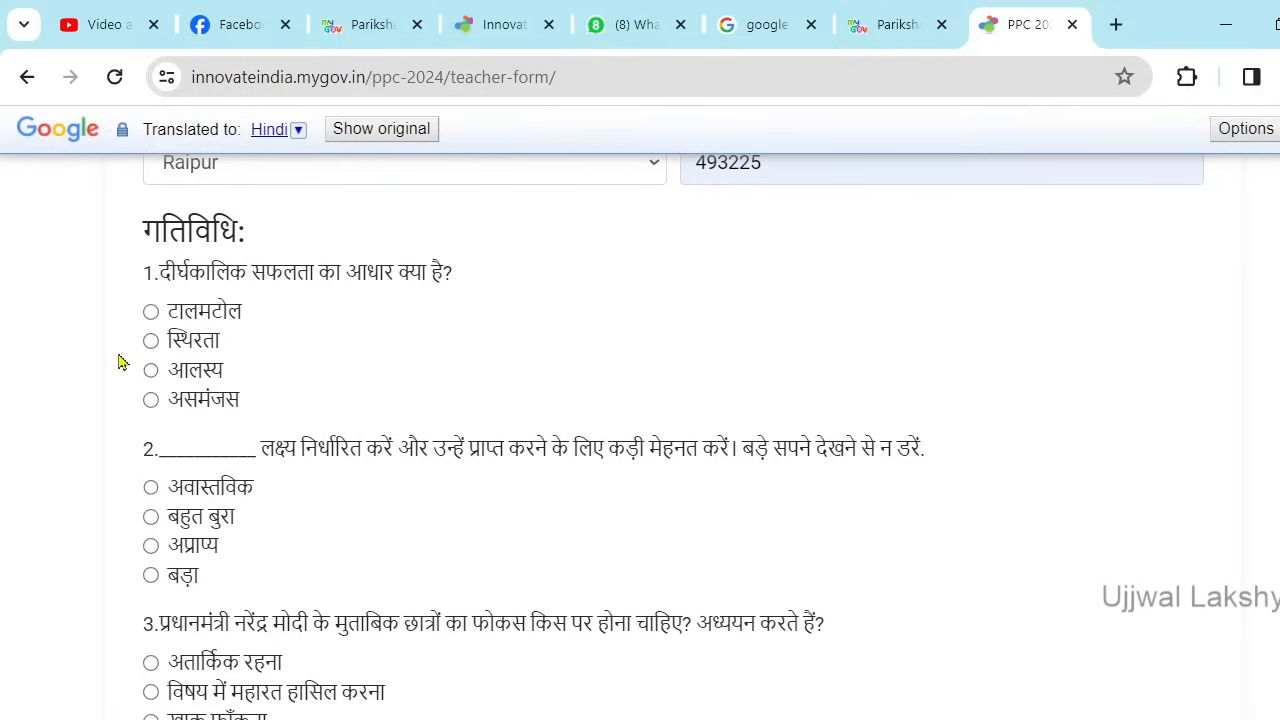
click(150, 342)
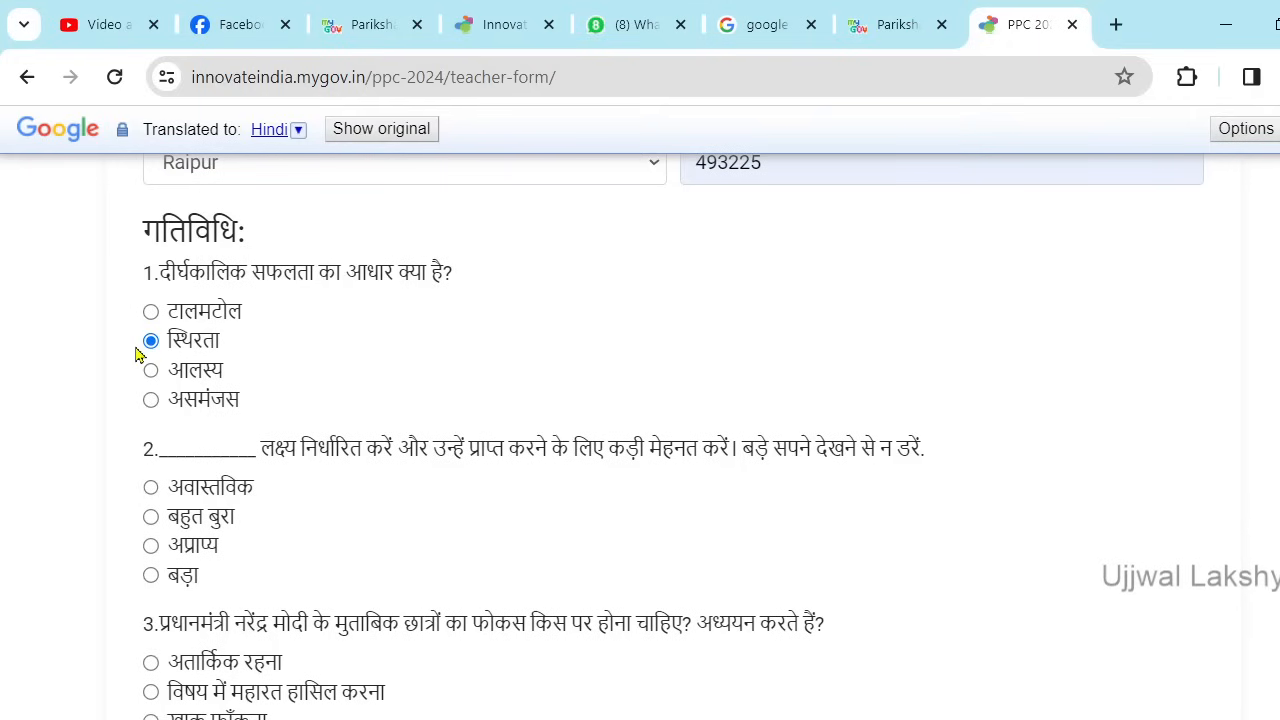
scroll(90, 380, down, 1)
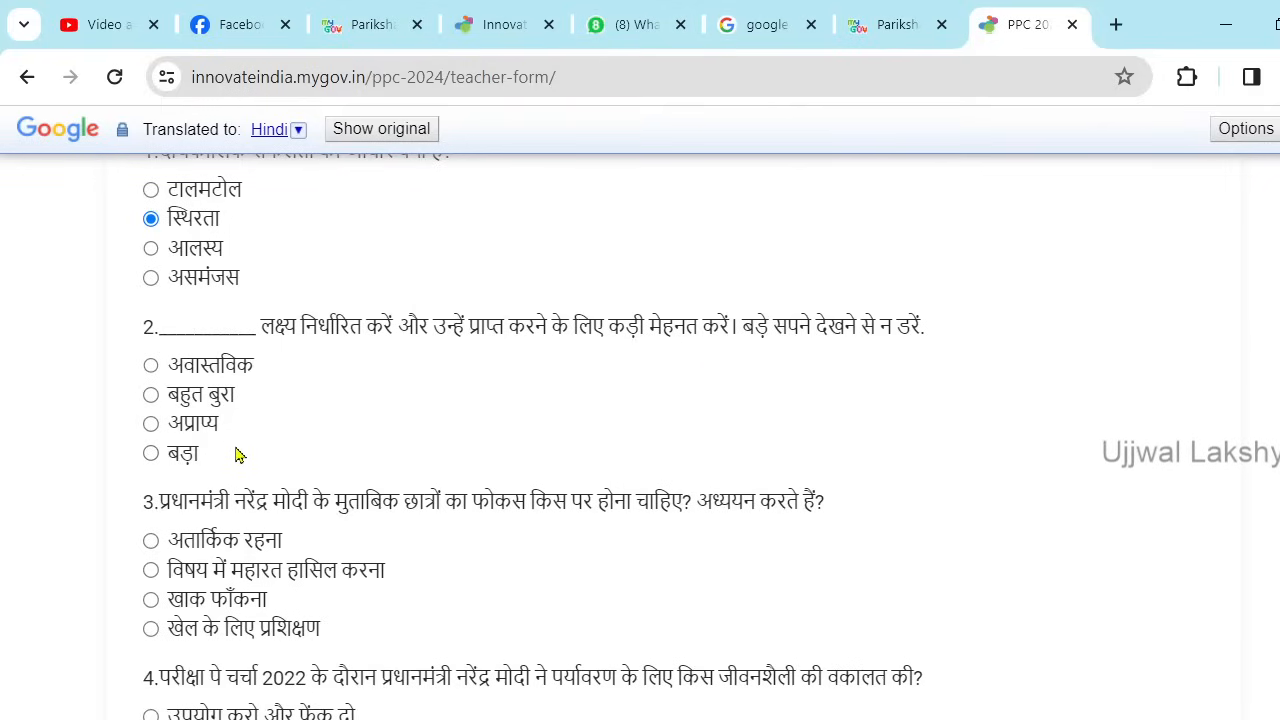
click(151, 454)
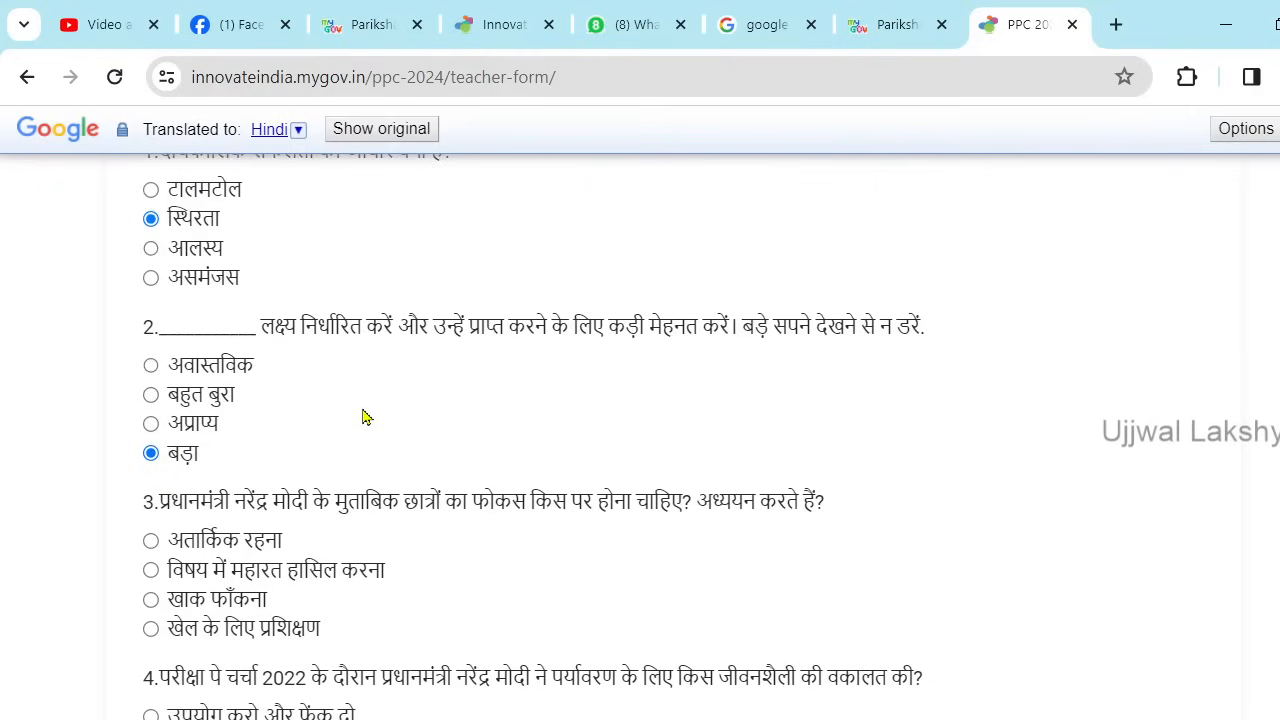
scroll(363, 417, down, 3)
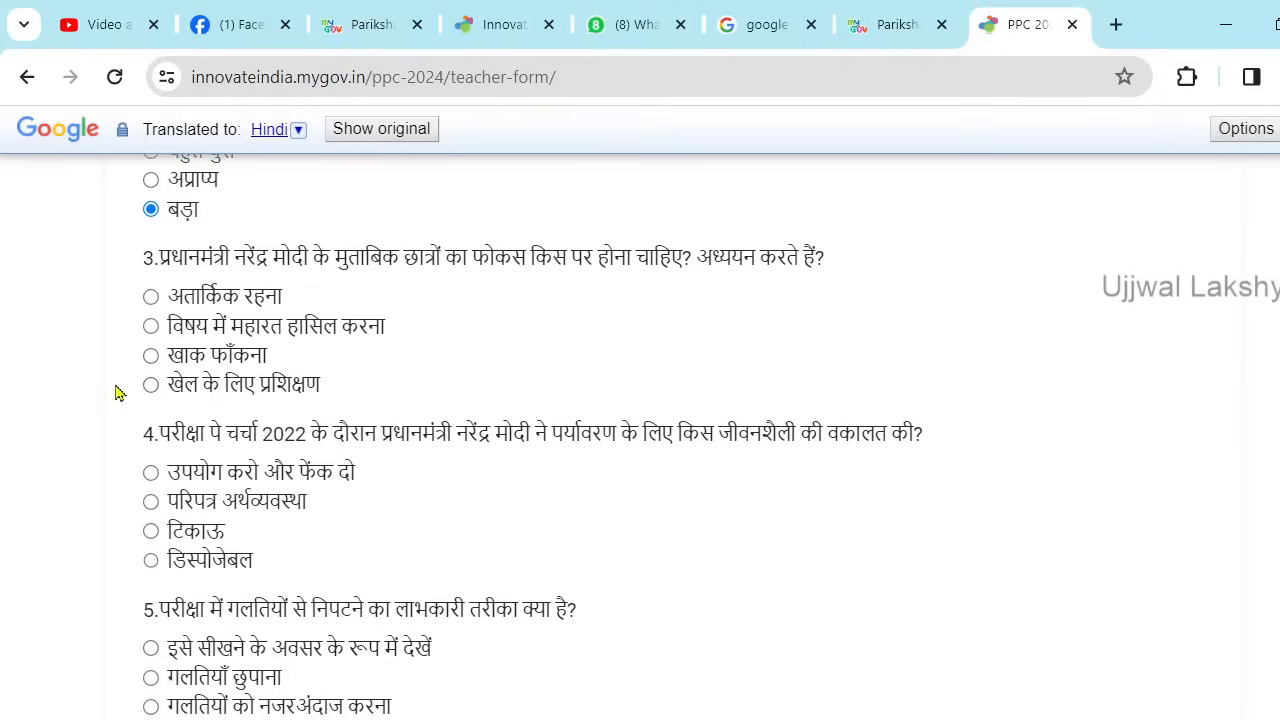
click(151, 330)
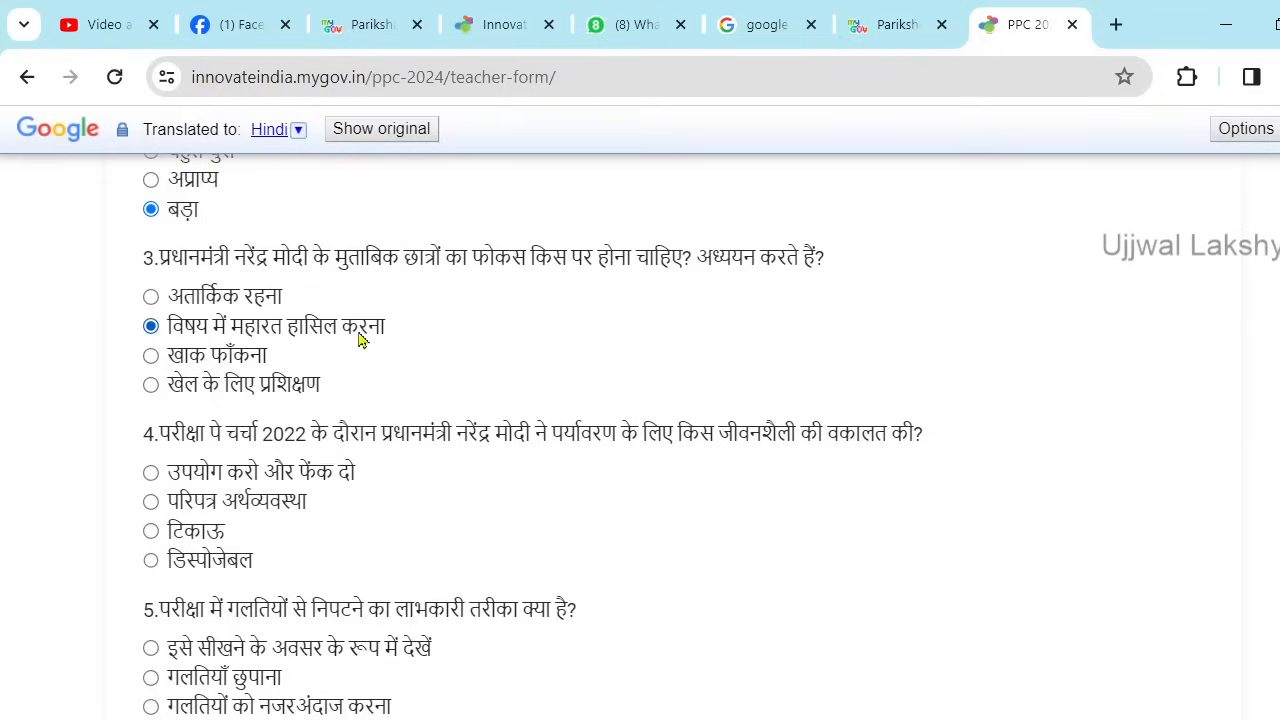
scroll(489, 334, down, 1)
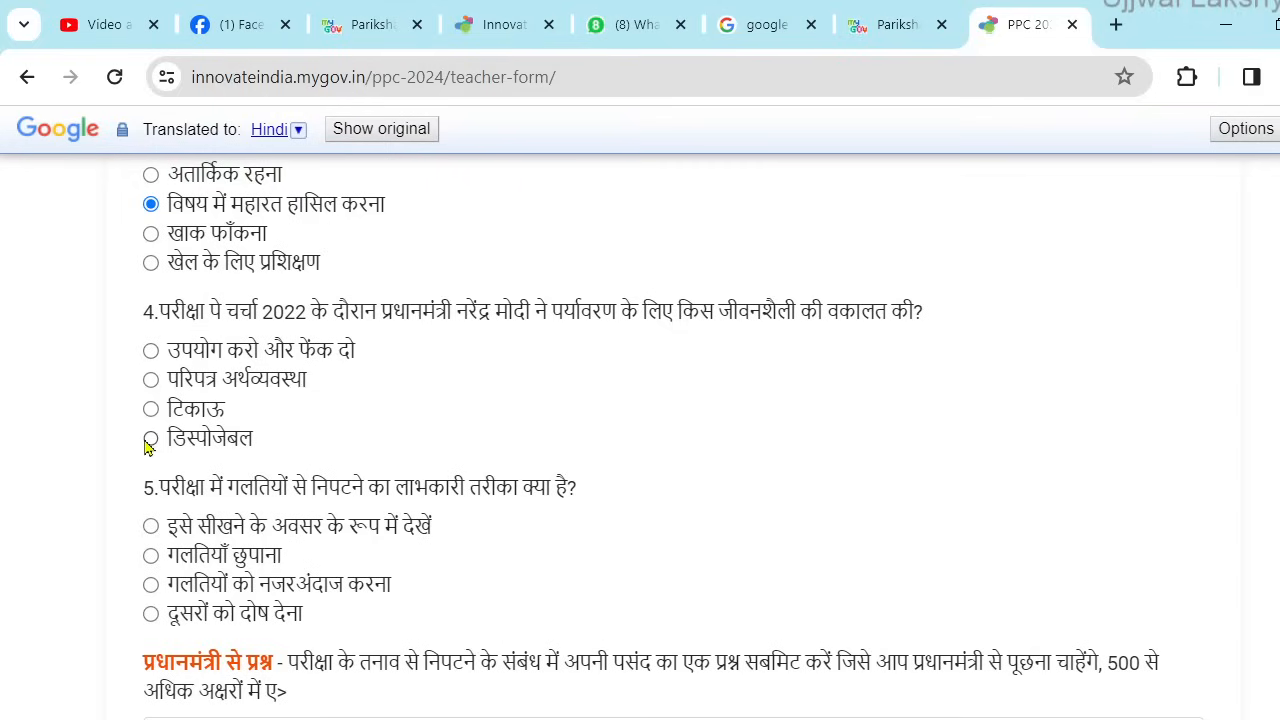
Scroll down to question 4 and mark the डिस्पोजेबल option
scroll(334, 430, down, 1)
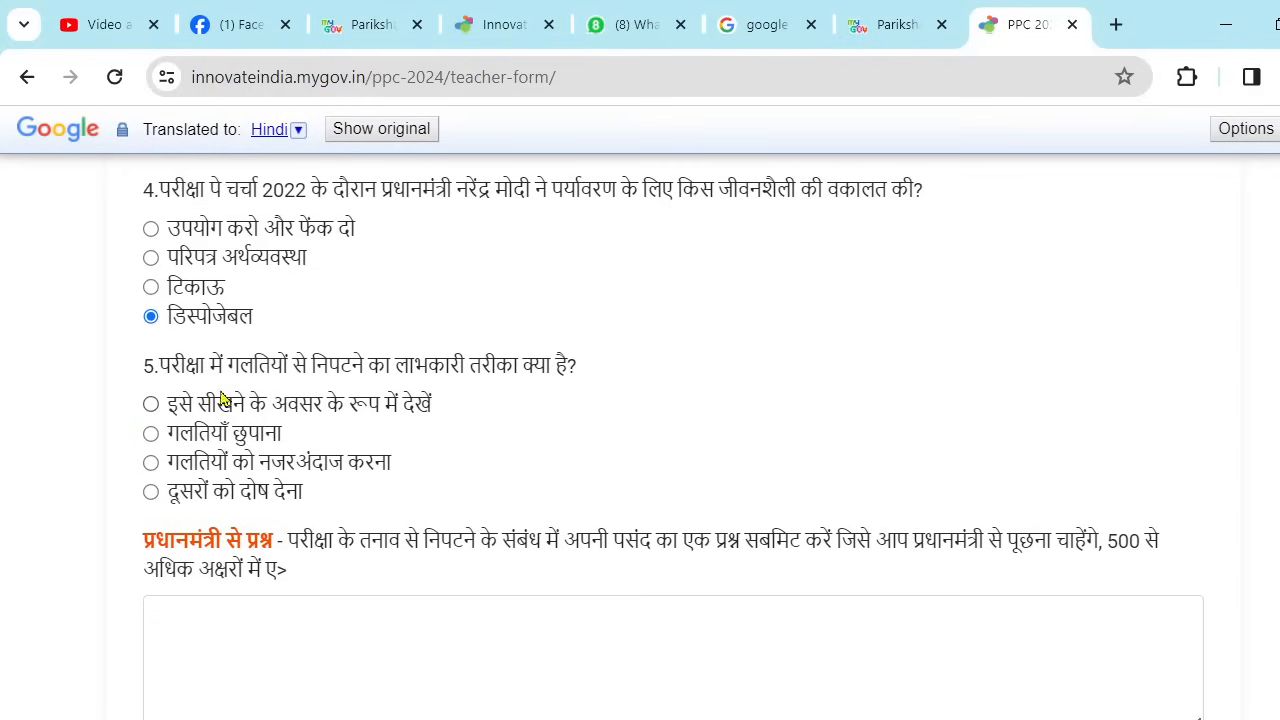
mouse_move(311, 388)
mouse_move(301, 423)
scroll(150, 410, down, 2)
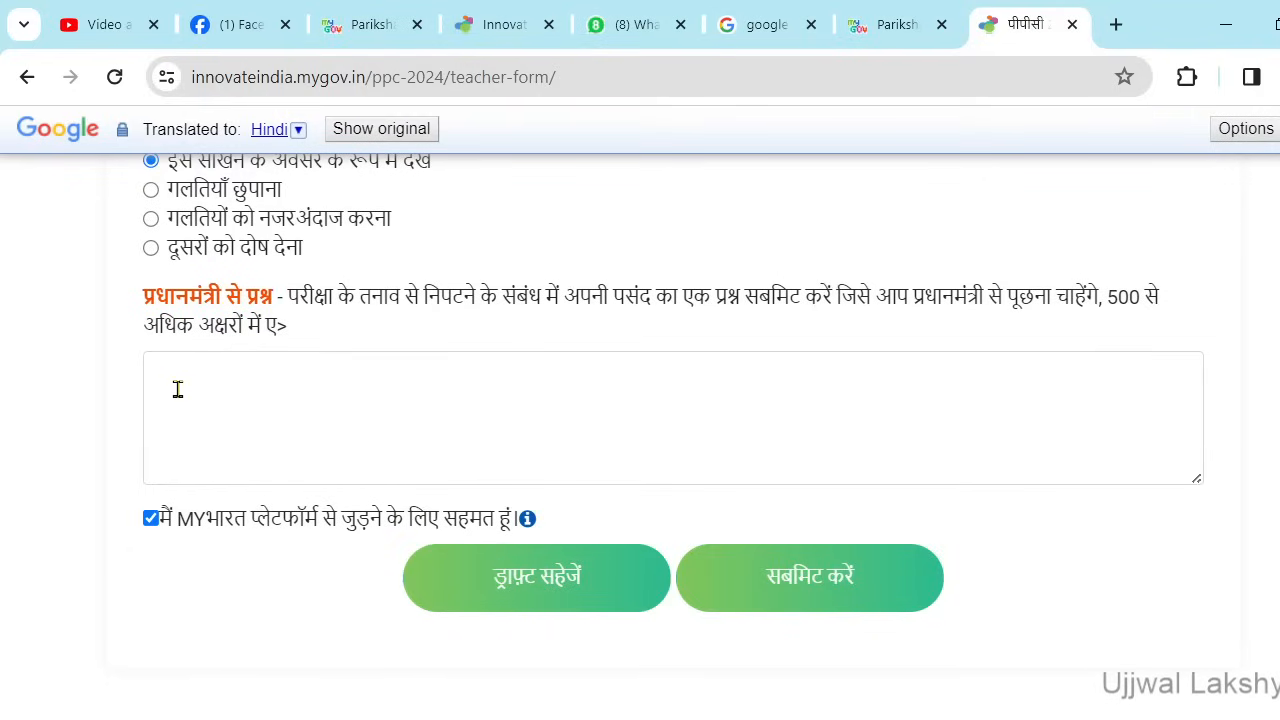
Mark 'See it as an opportunity to learn' for question 5, revert to English, and open the Word draft
click(177, 389)
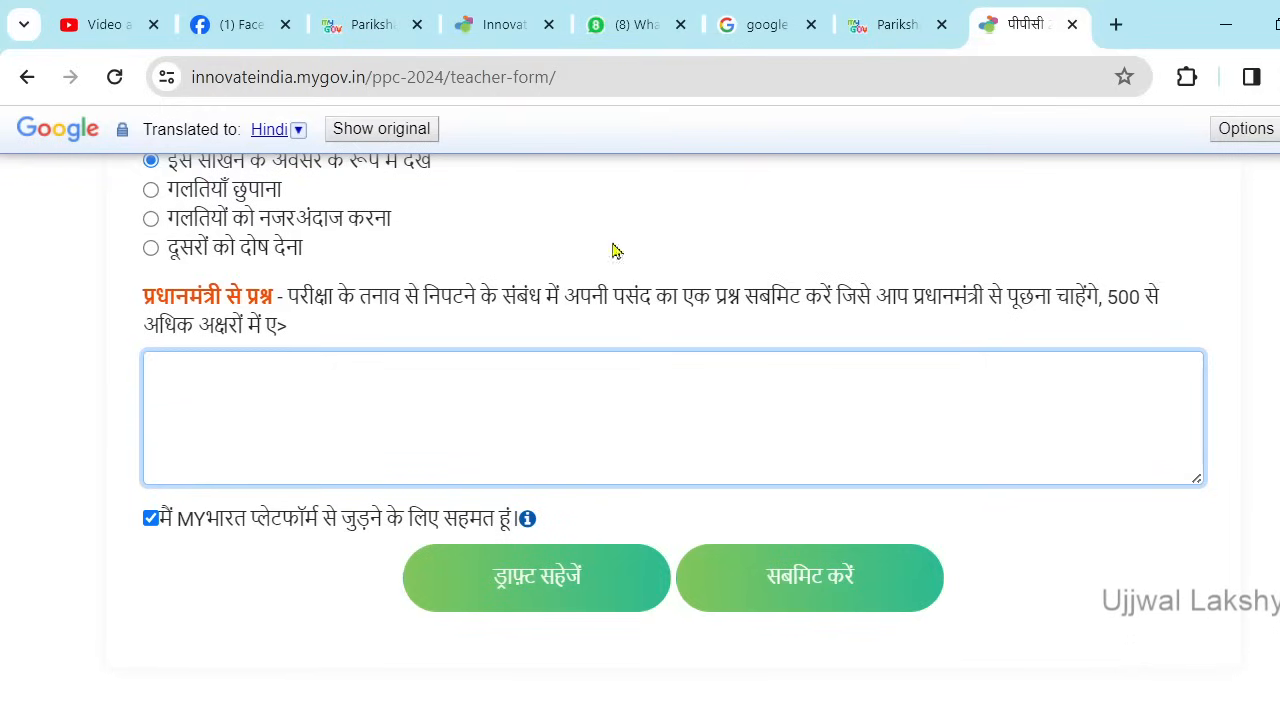
click(1279, 129)
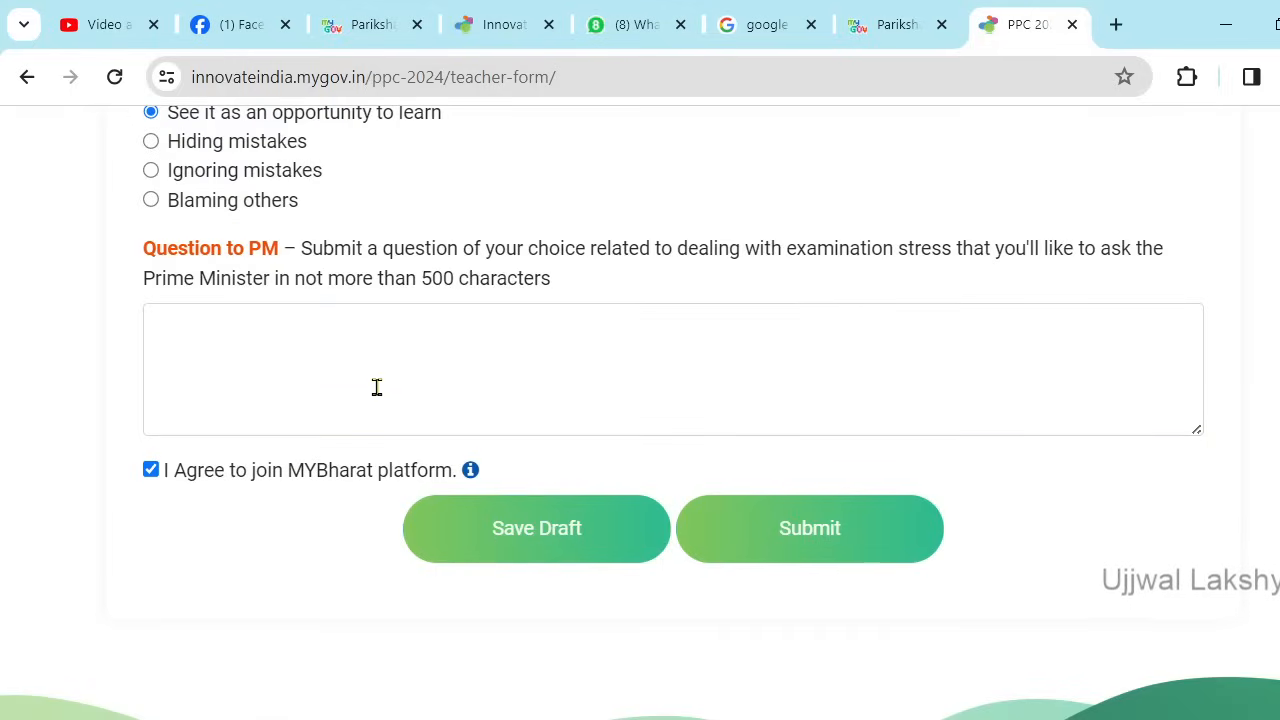
click(196, 352)
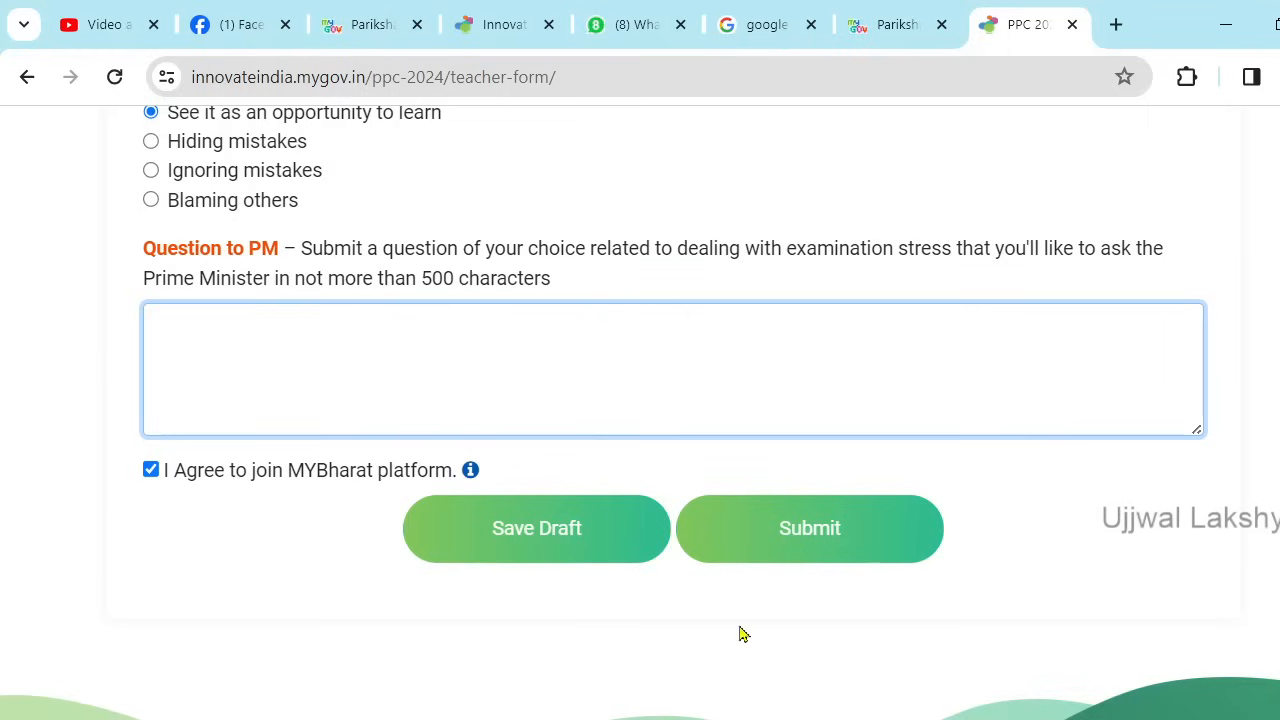
click(938, 719)
click(1023, 646)
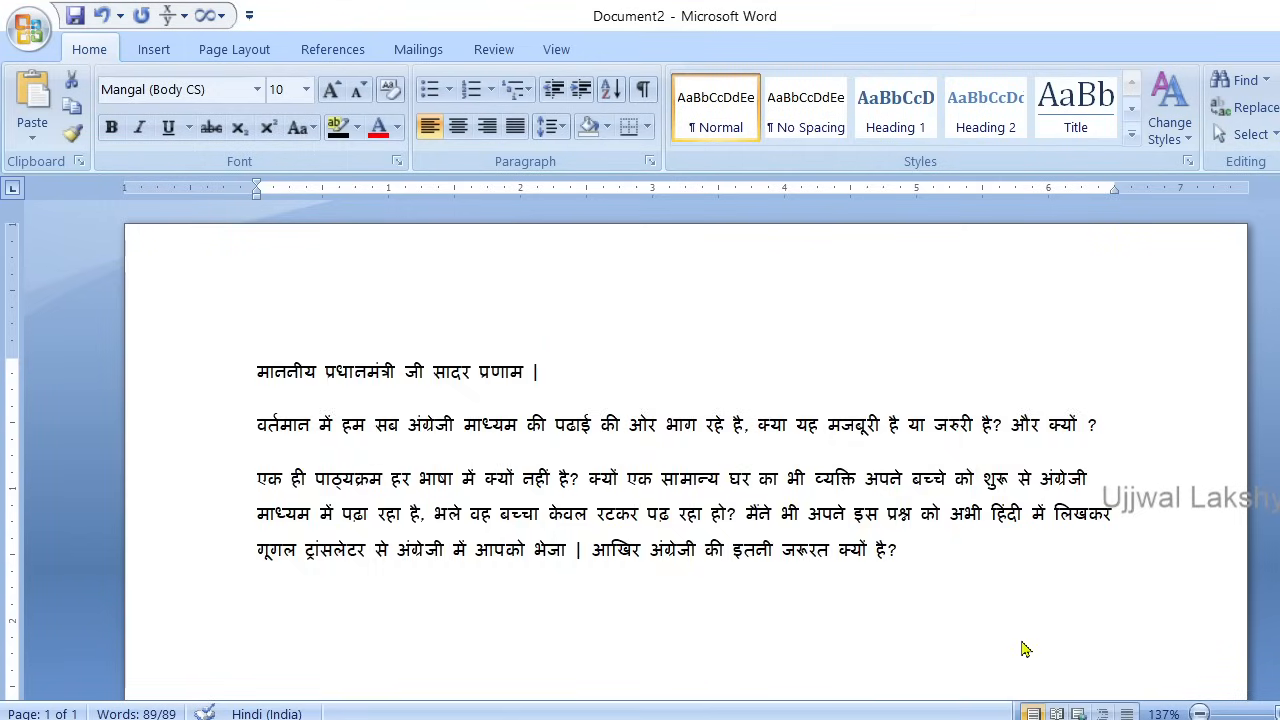
Select all three paragraphs of the Hindi question draft in Document2
key(ctrl+a)
click(560, 578)
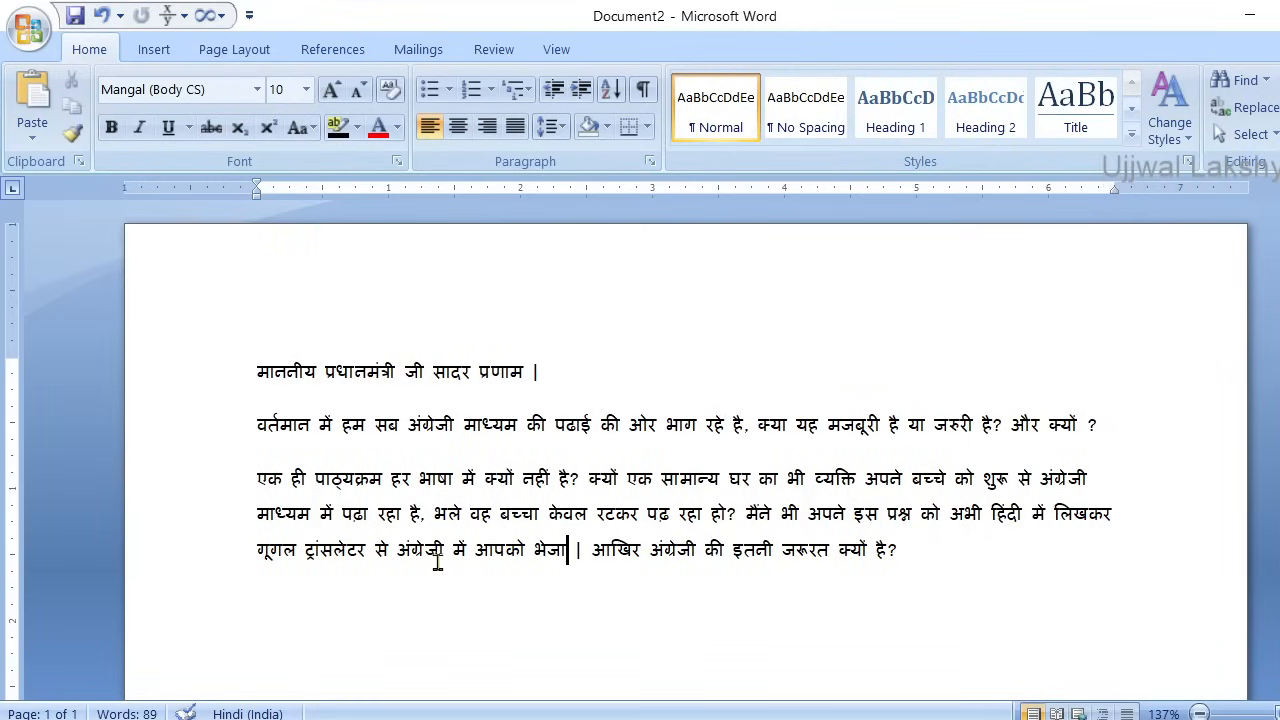
click(570, 572)
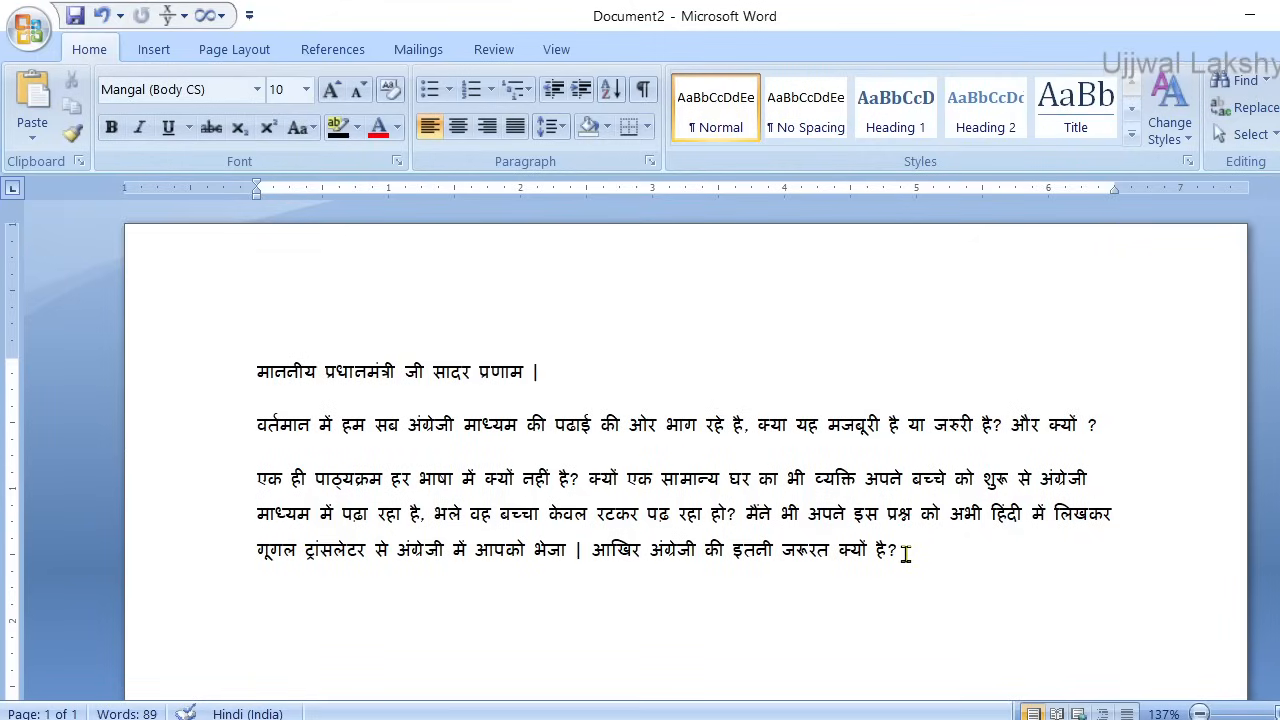
drag(906, 553, 284, 378)
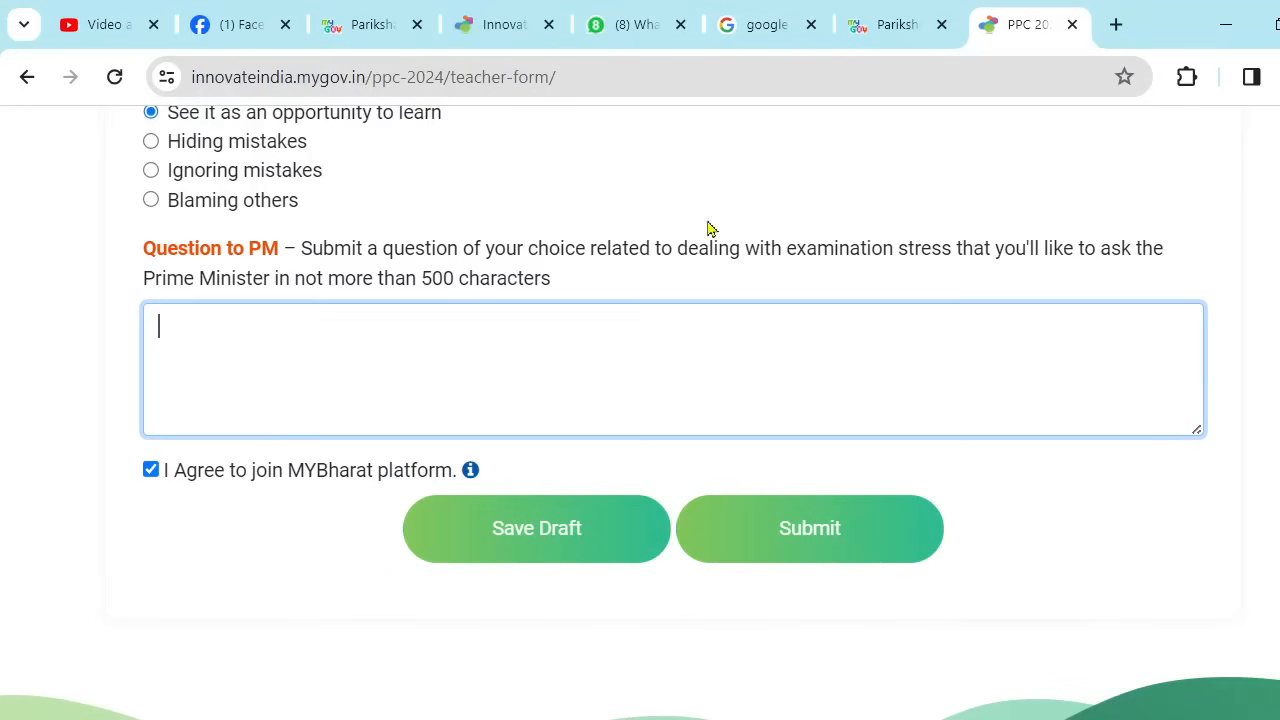
Review the Hindi source question in the Google Translate results
click(745, 27)
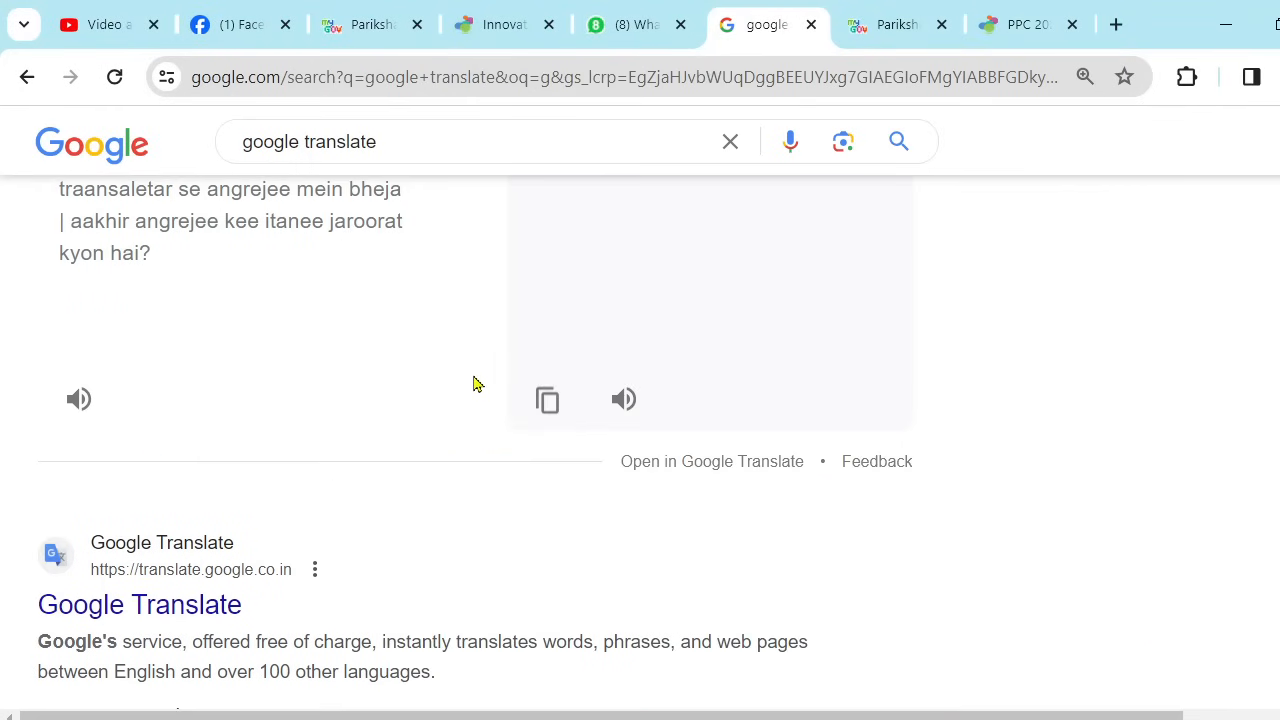
scroll(470, 380, up, 10)
scroll(345, 440, up, 3)
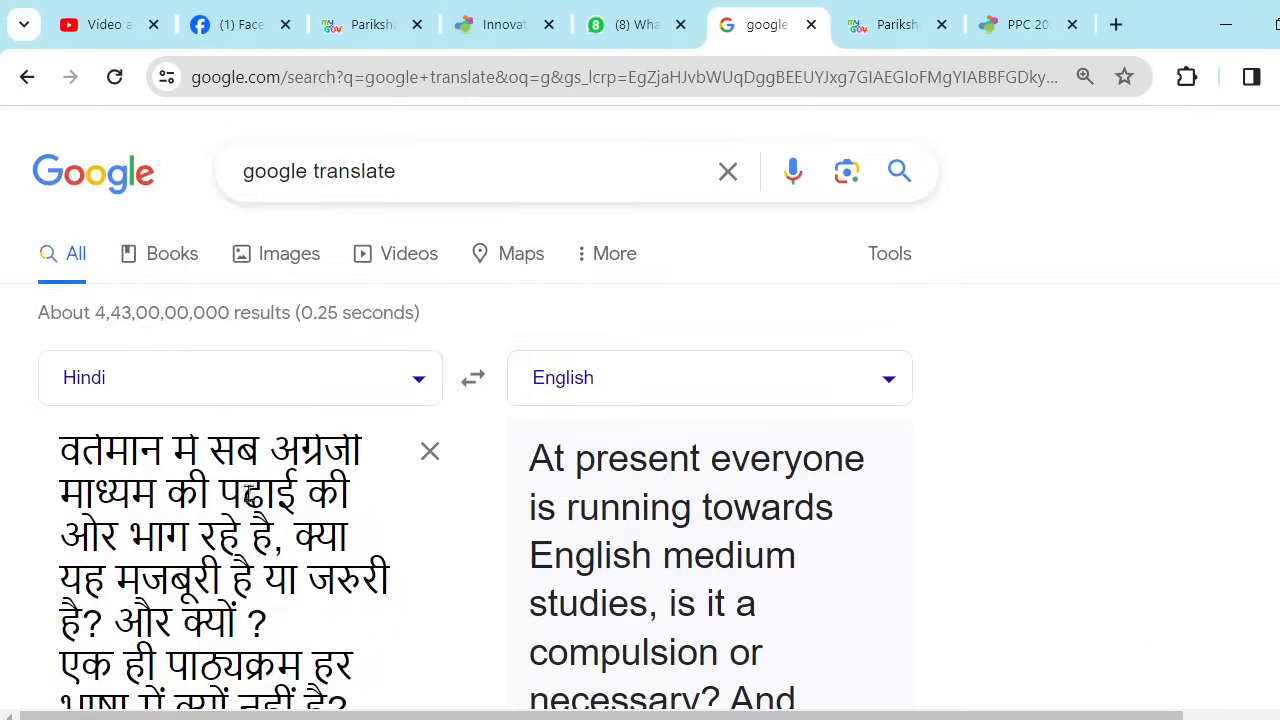
click(222, 478)
key(ctrl+a)
click(222, 478)
Copy the English translation of the question and return to the Pariksha Pe Charcha 2024 page
scroll(222, 478, down, 5)
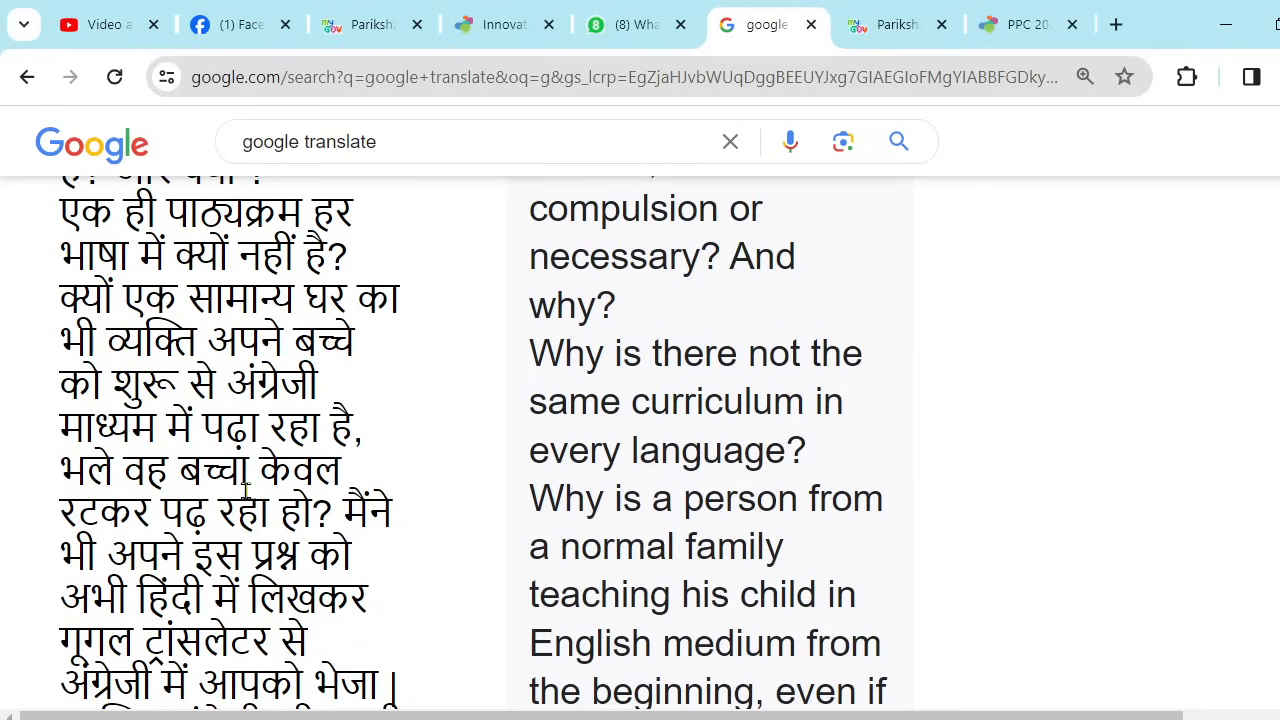
scroll(486, 443, up, 3)
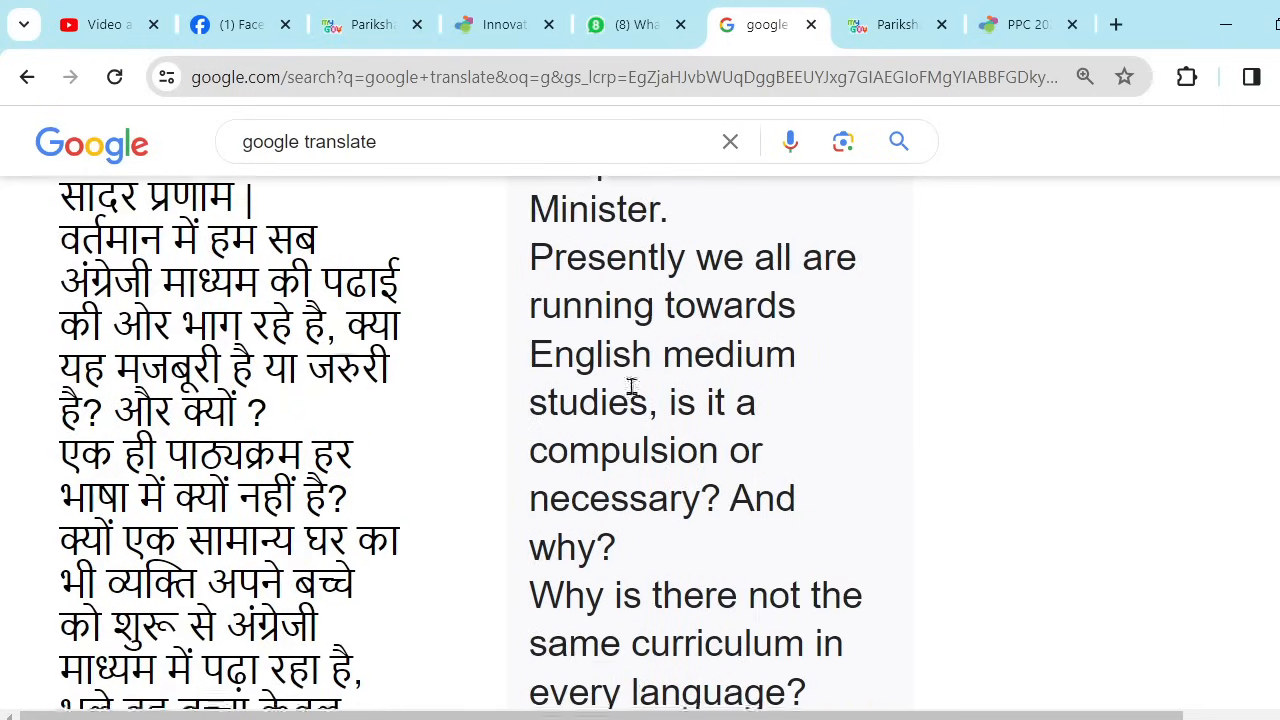
scroll(634, 405, down, 6)
scroll(634, 405, down, 6)
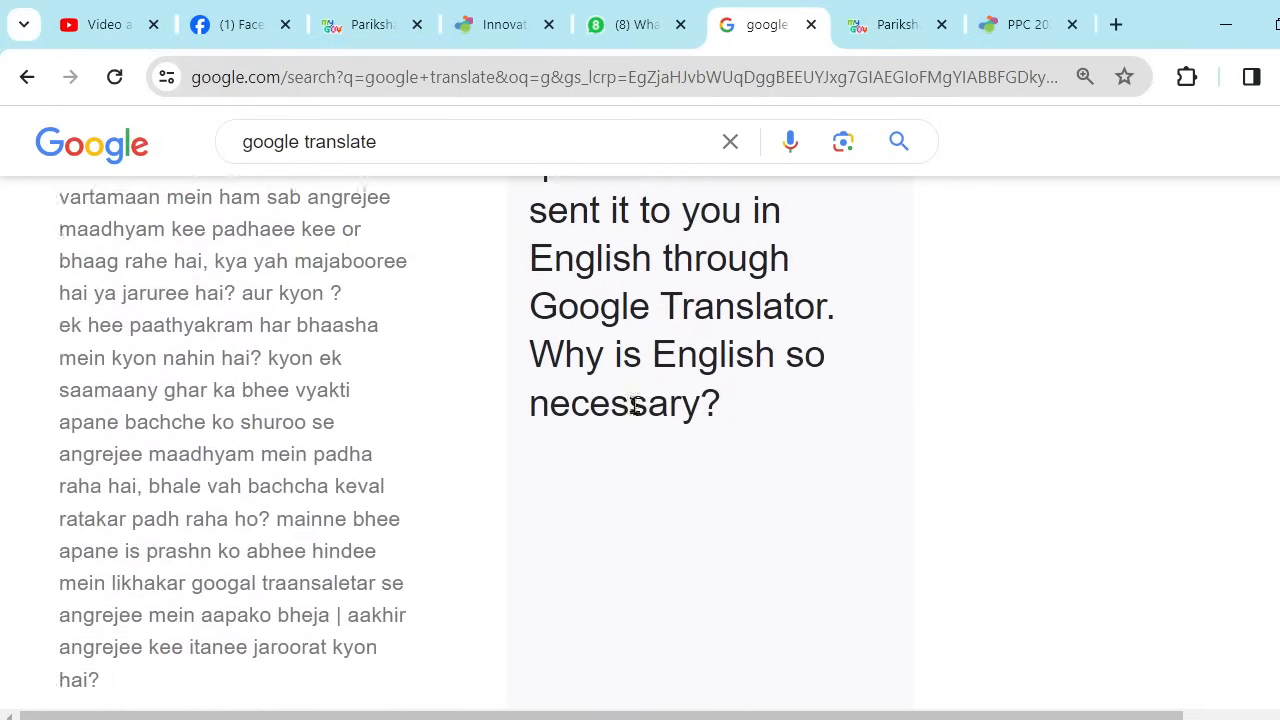
scroll(634, 405, down, 1)
click(547, 455)
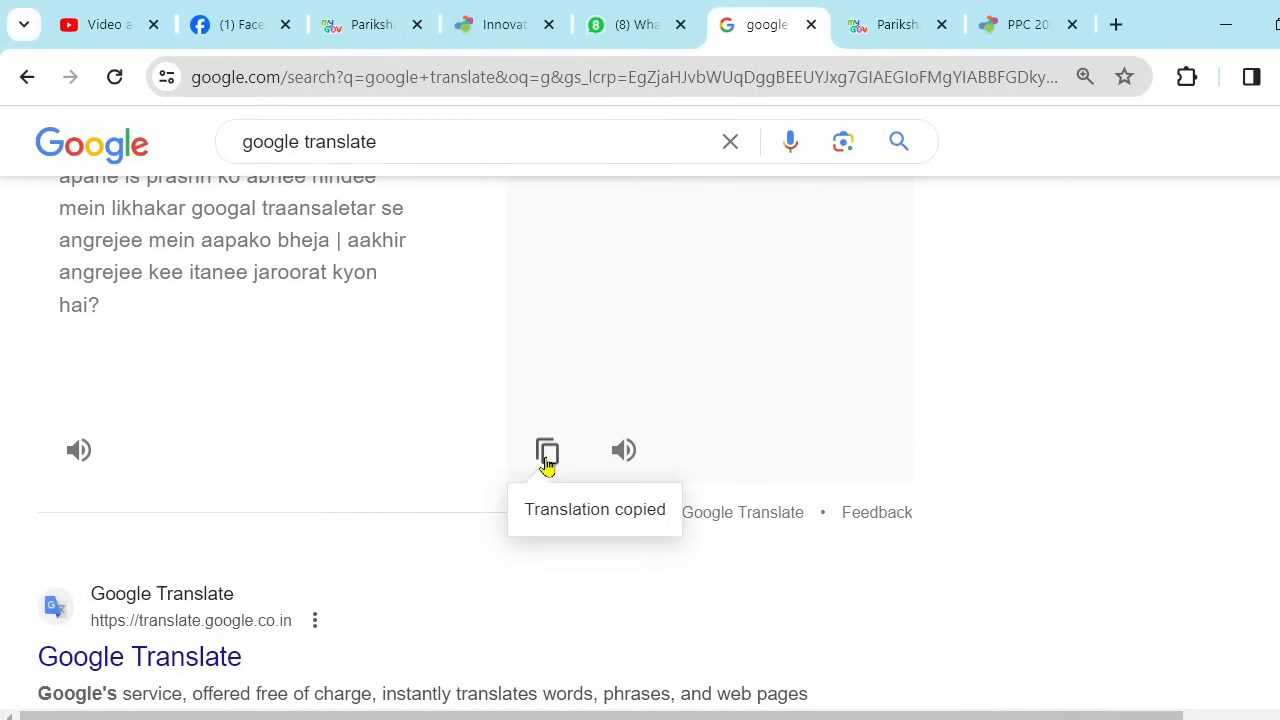
click(349, 38)
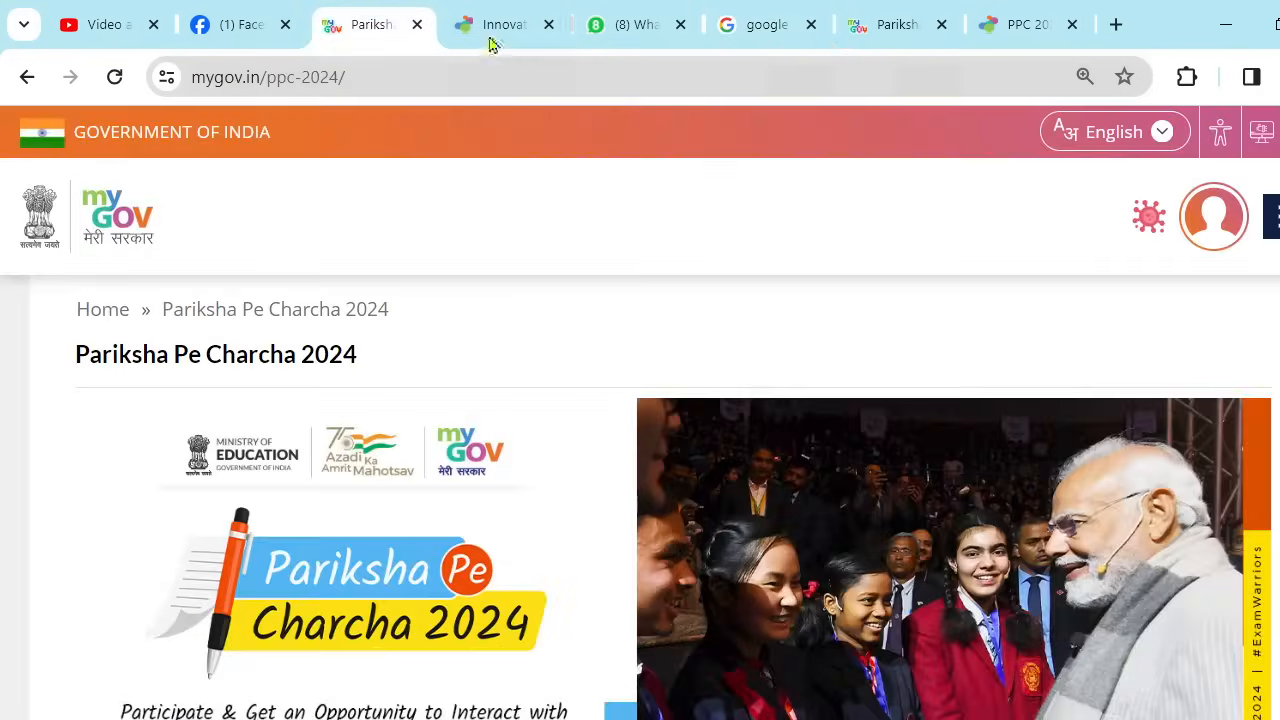
Paste the English question into the teacher form's Question to PM box and submit it
click(490, 30)
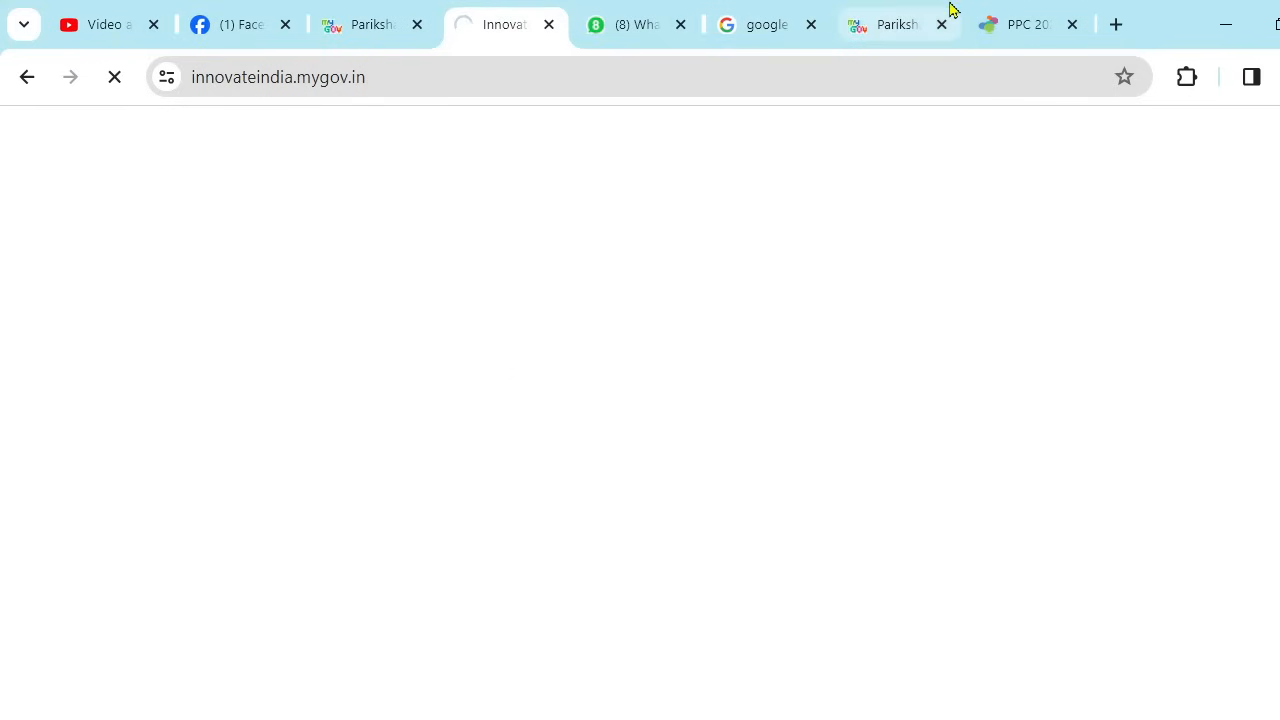
click(893, 25)
click(1015, 24)
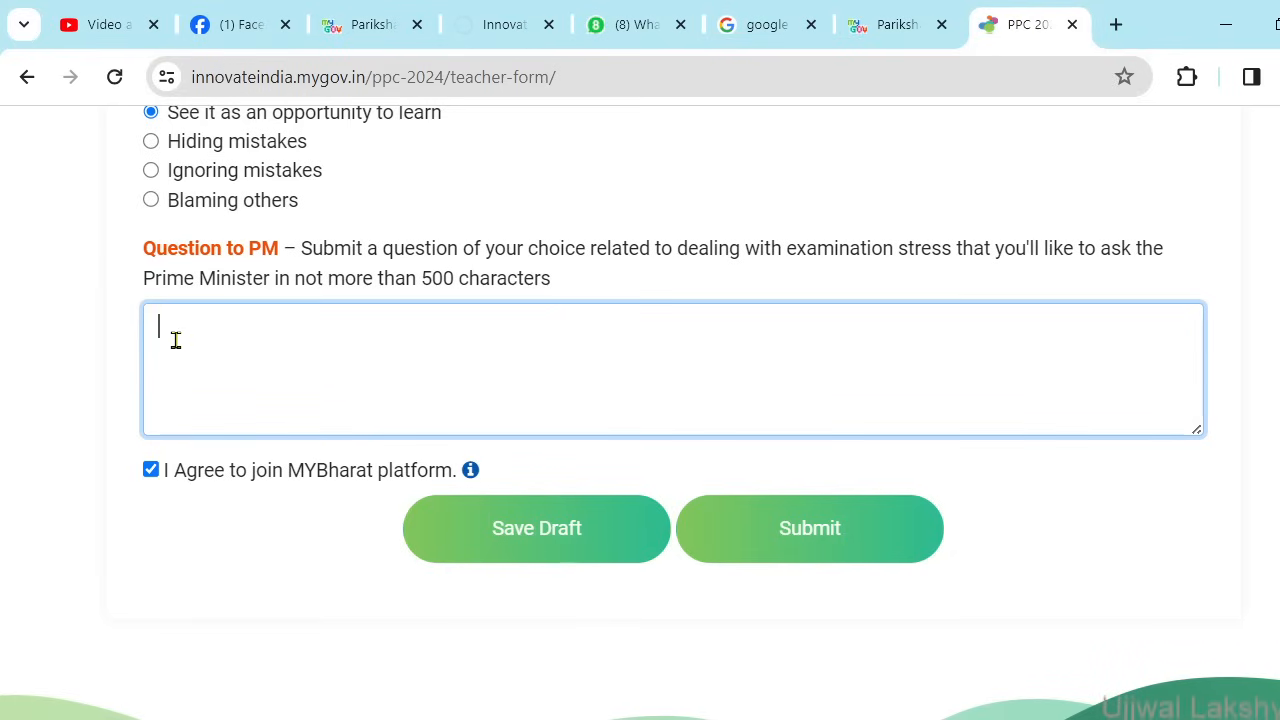
key(ctrl+v)
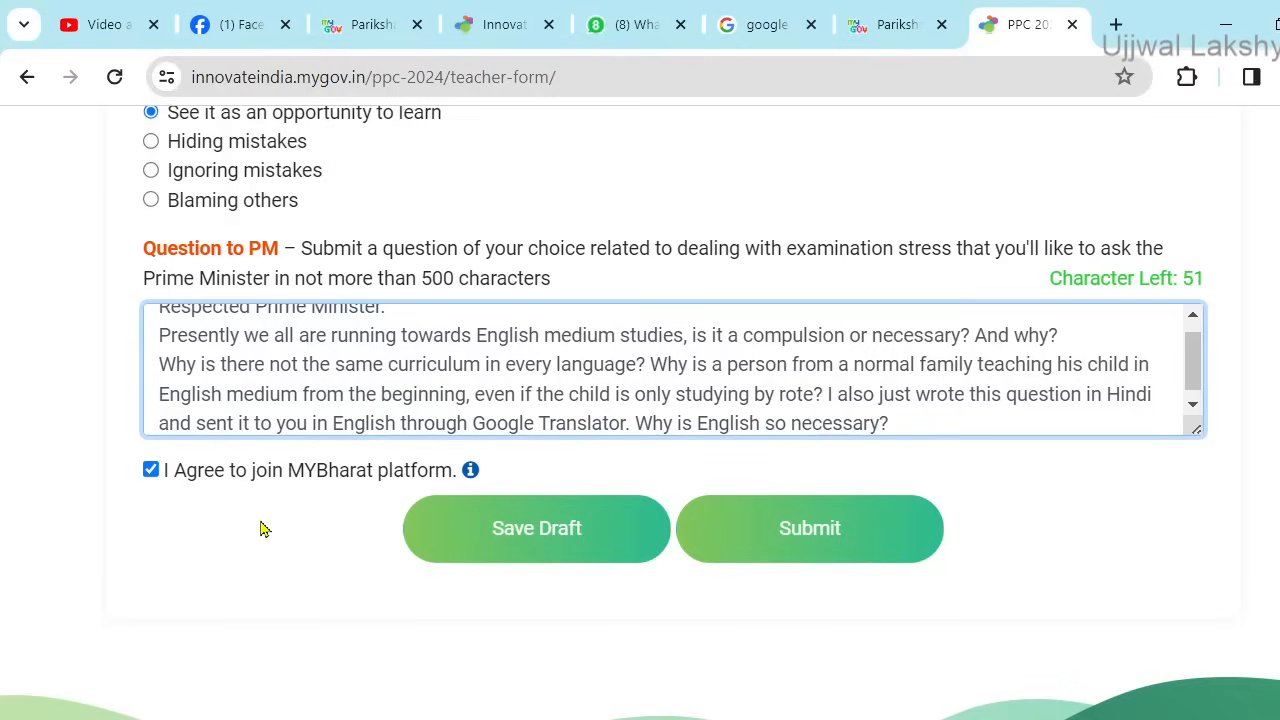
click(810, 546)
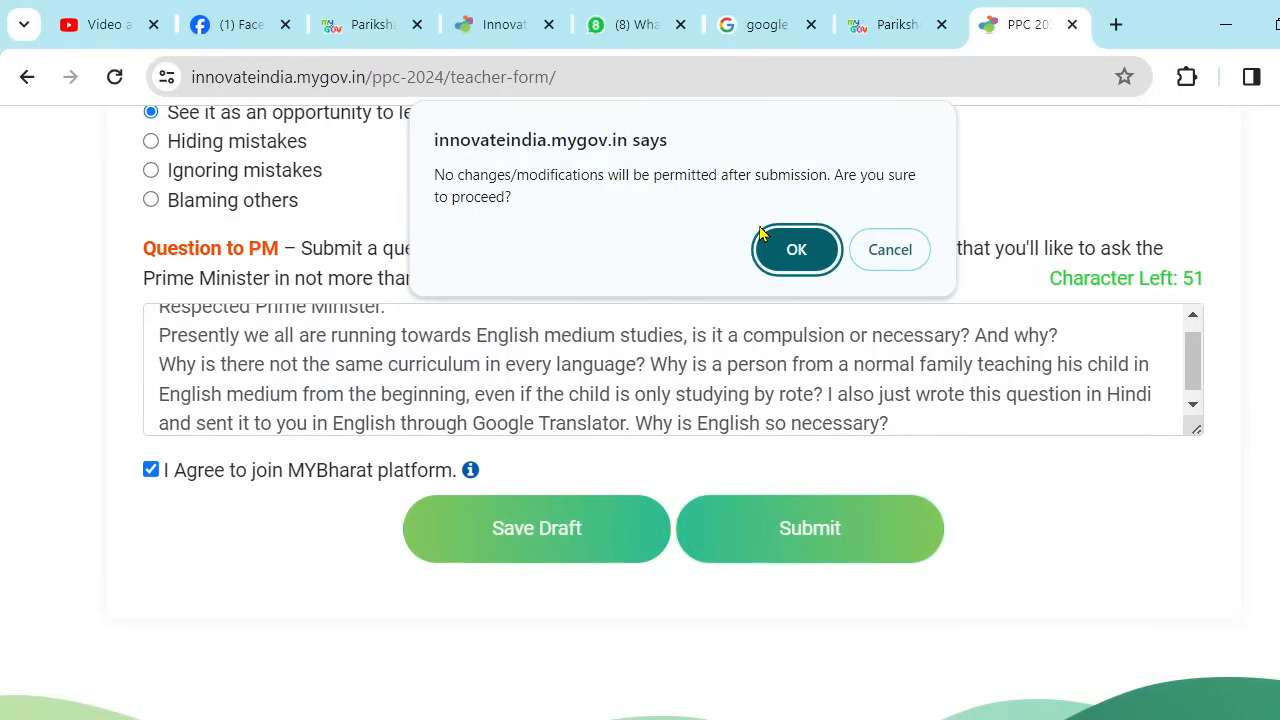
Accept the no-changes warning with OK to finalize the submission
click(777, 252)
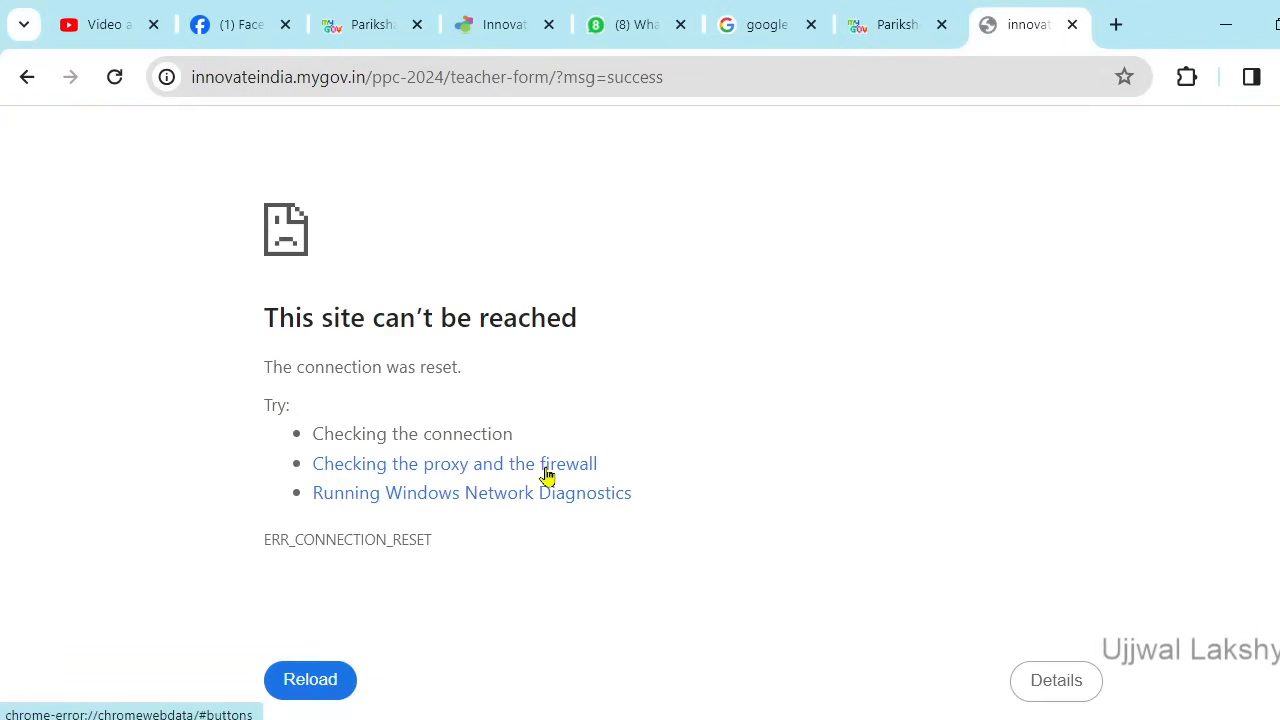
Reload the failed ?msg=success page repeatedly until the PPC 2024 success message appears
click(113, 80)
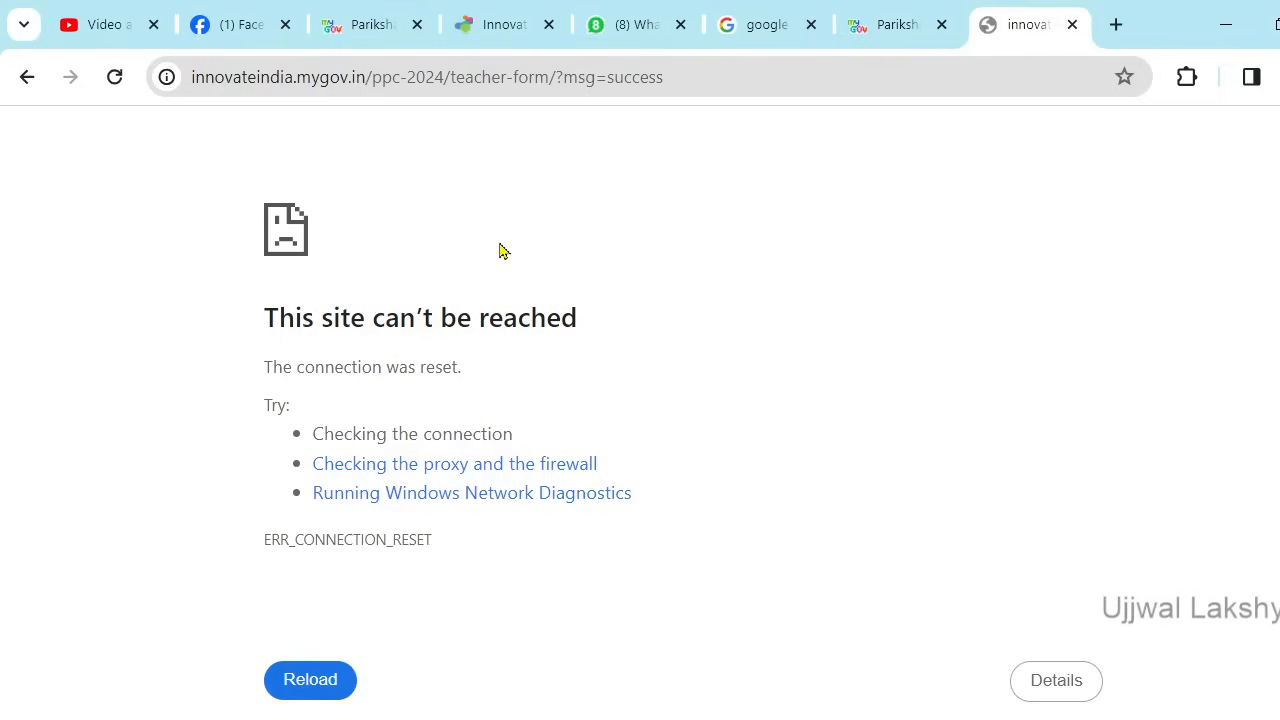
click(121, 87)
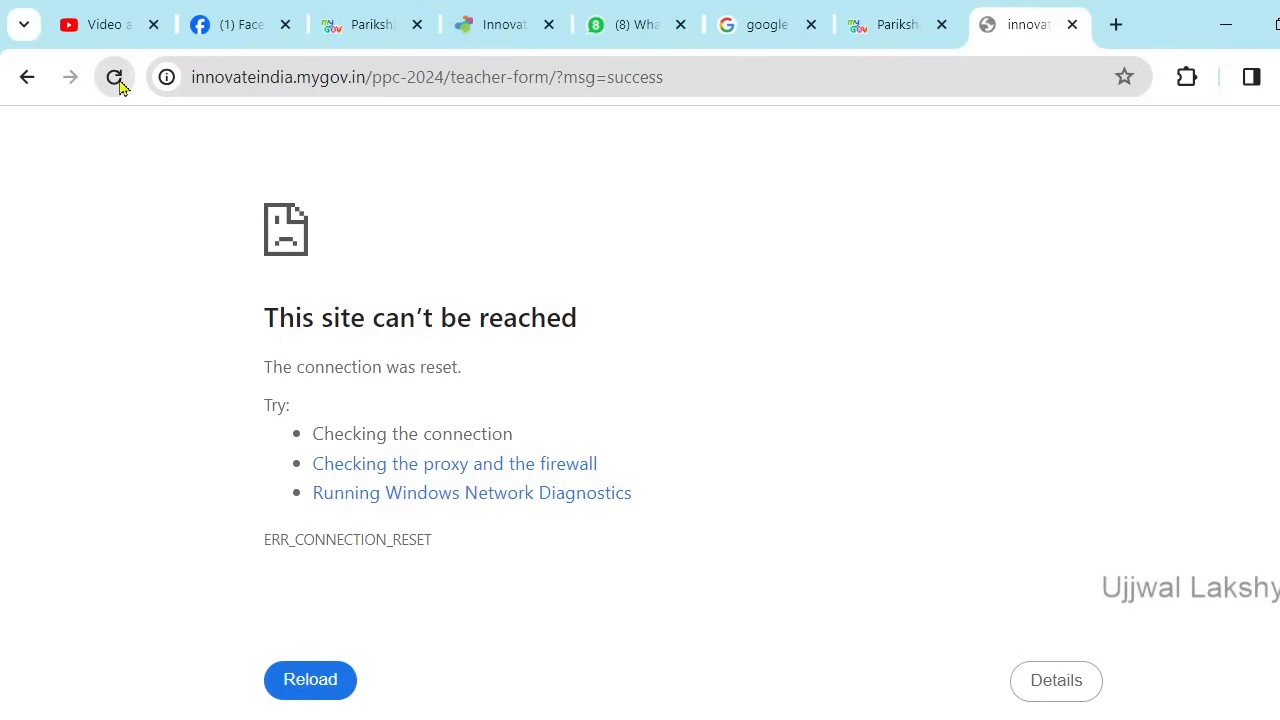
click(121, 87)
click(121, 87)
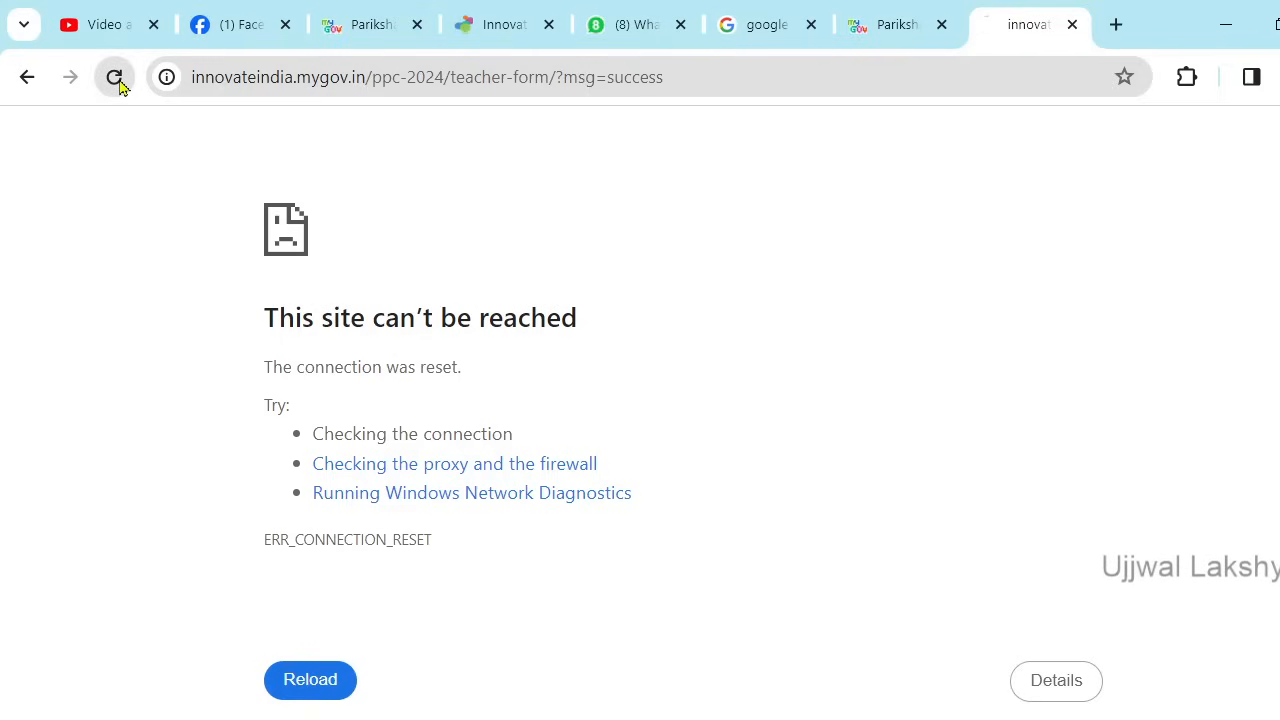
click(116, 85)
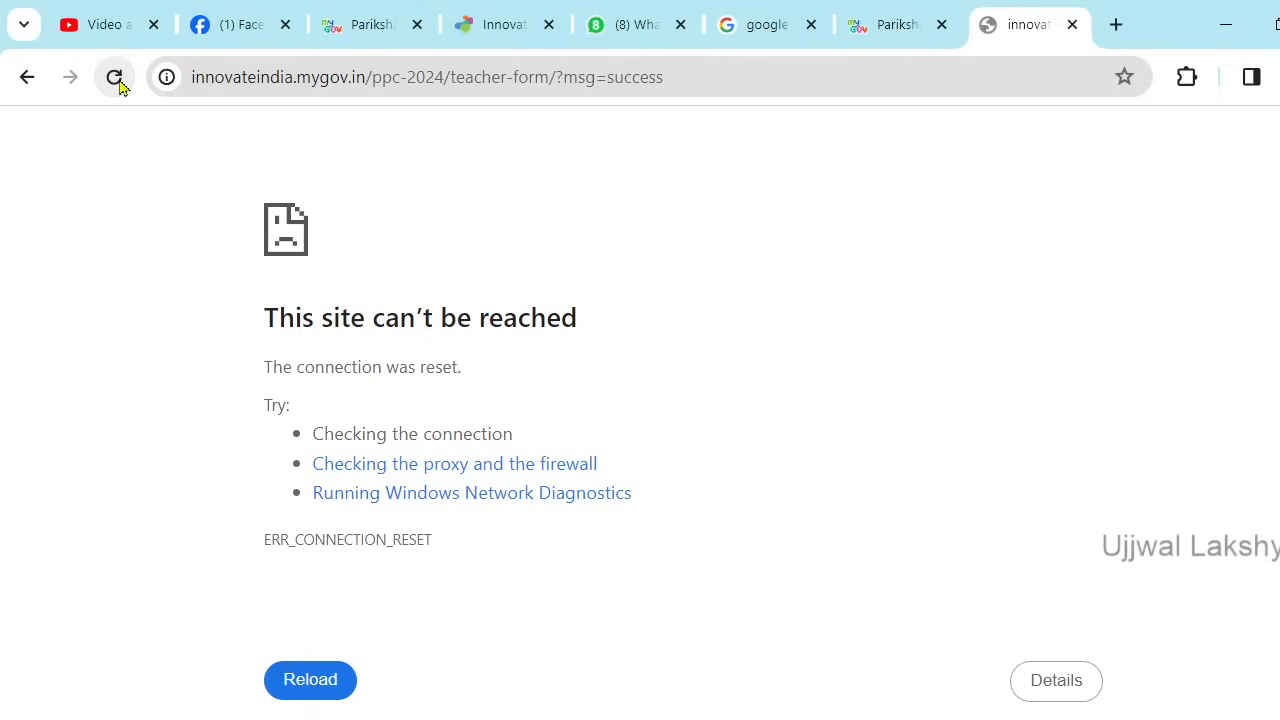
click(115, 85)
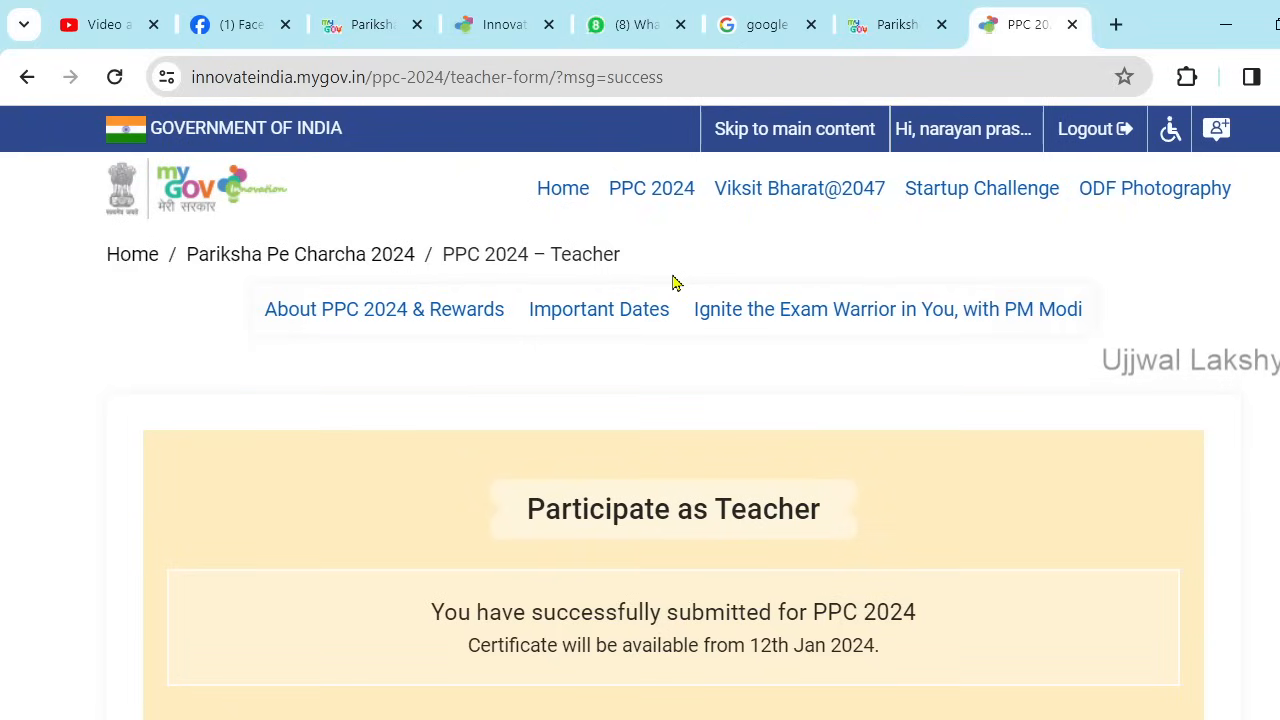
scroll(670, 460, down, 1)
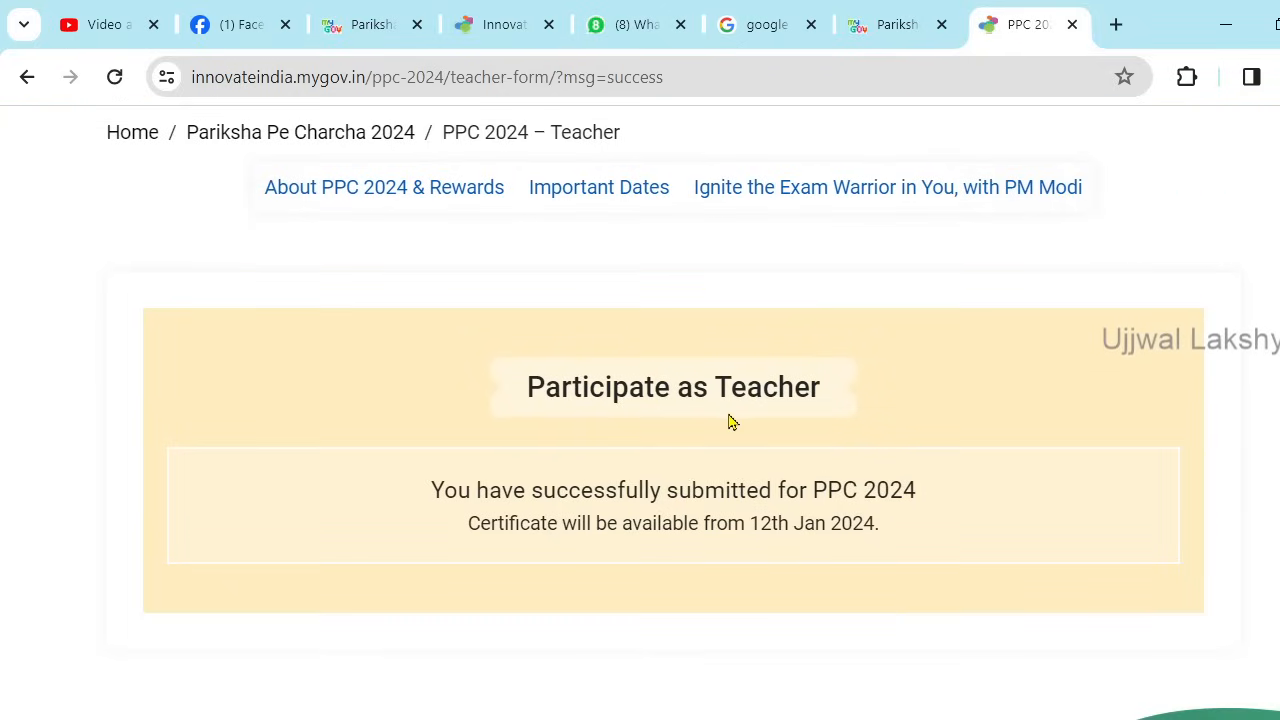
scroll(623, 480, down, 1)
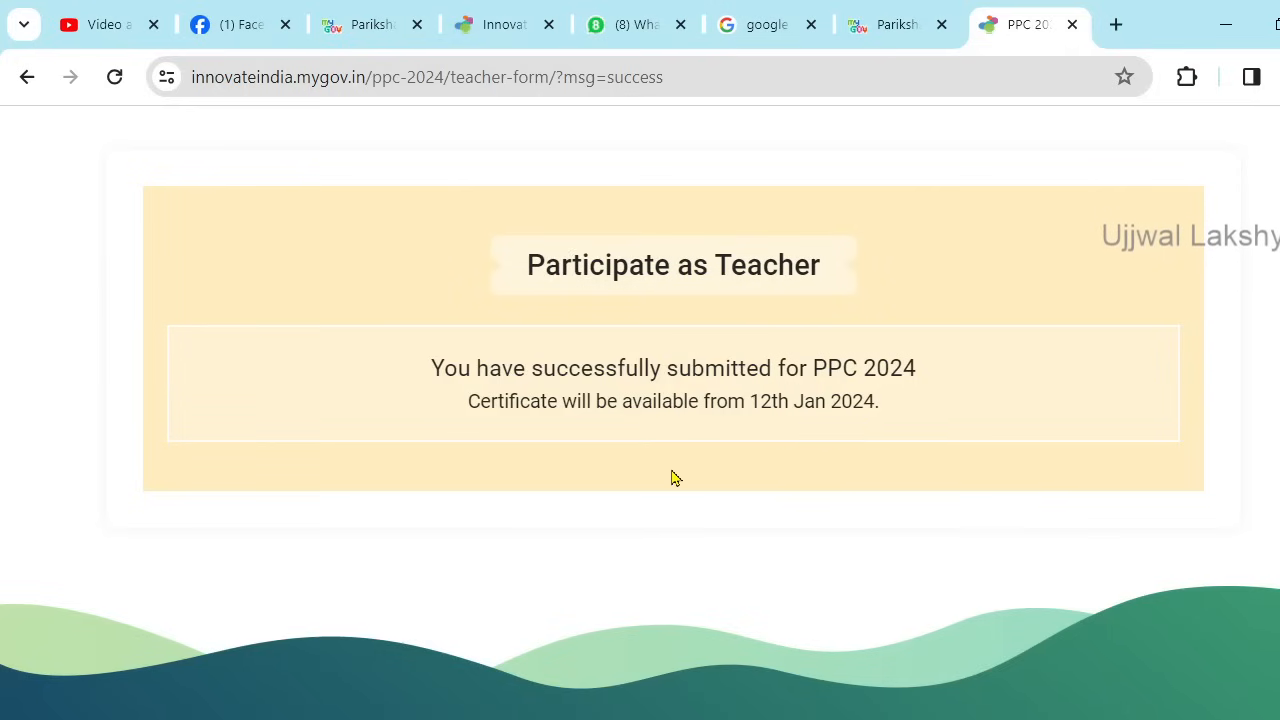
scroll(634, 484, up, 3)
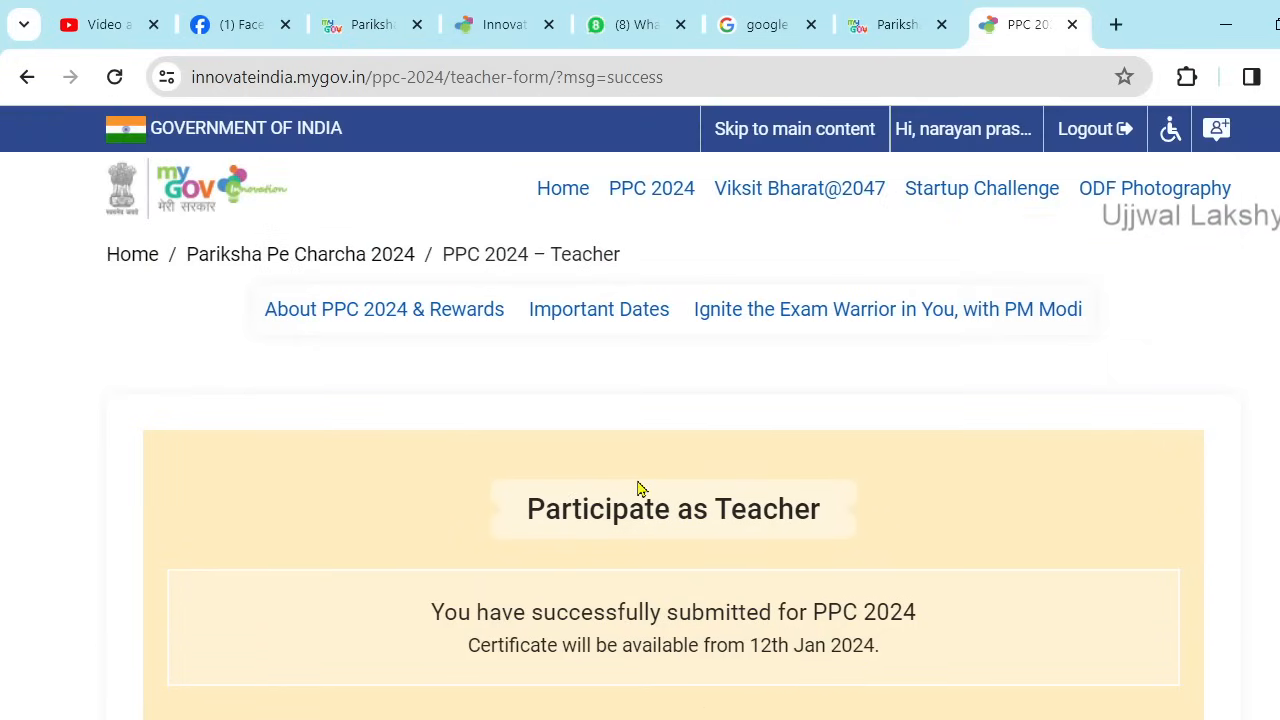